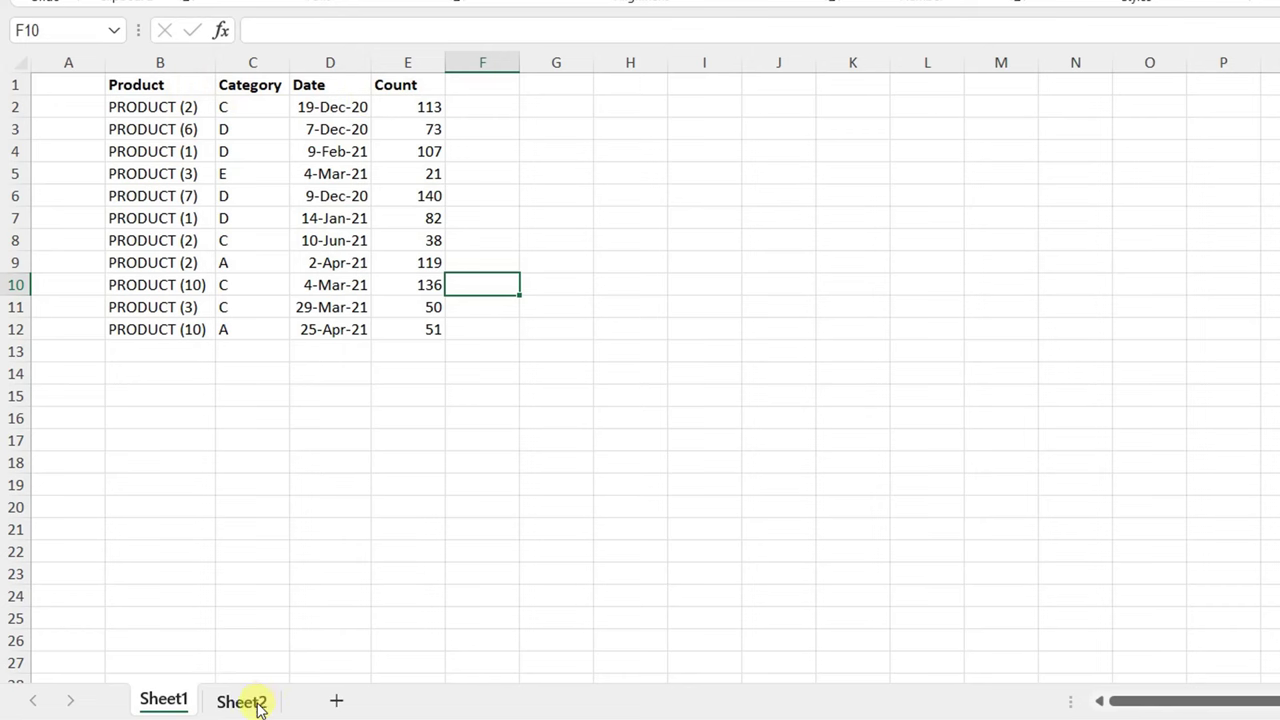
Review the Sheet2, Sheet4 and Sheet5 tables, including the new Quantity and Value columns
{"action": "left_click", "coordinate": [252, 703]}
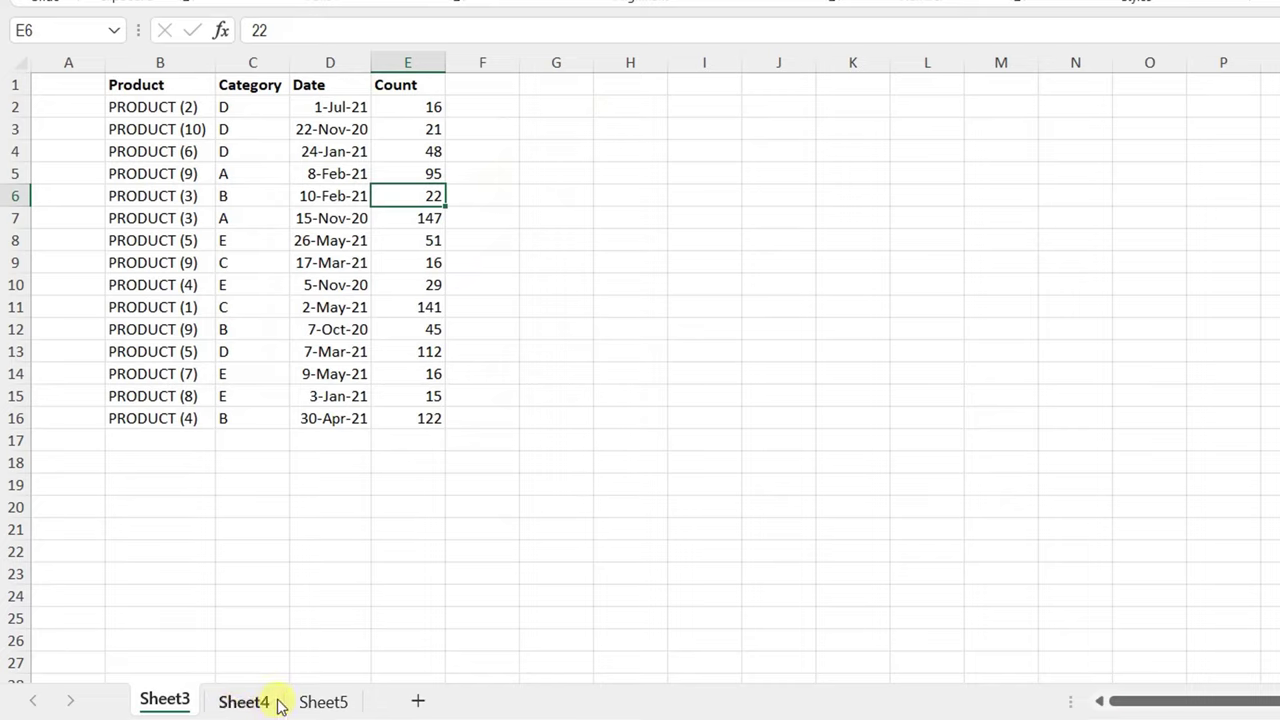
{"action": "left_click", "coordinate": [244, 703]}
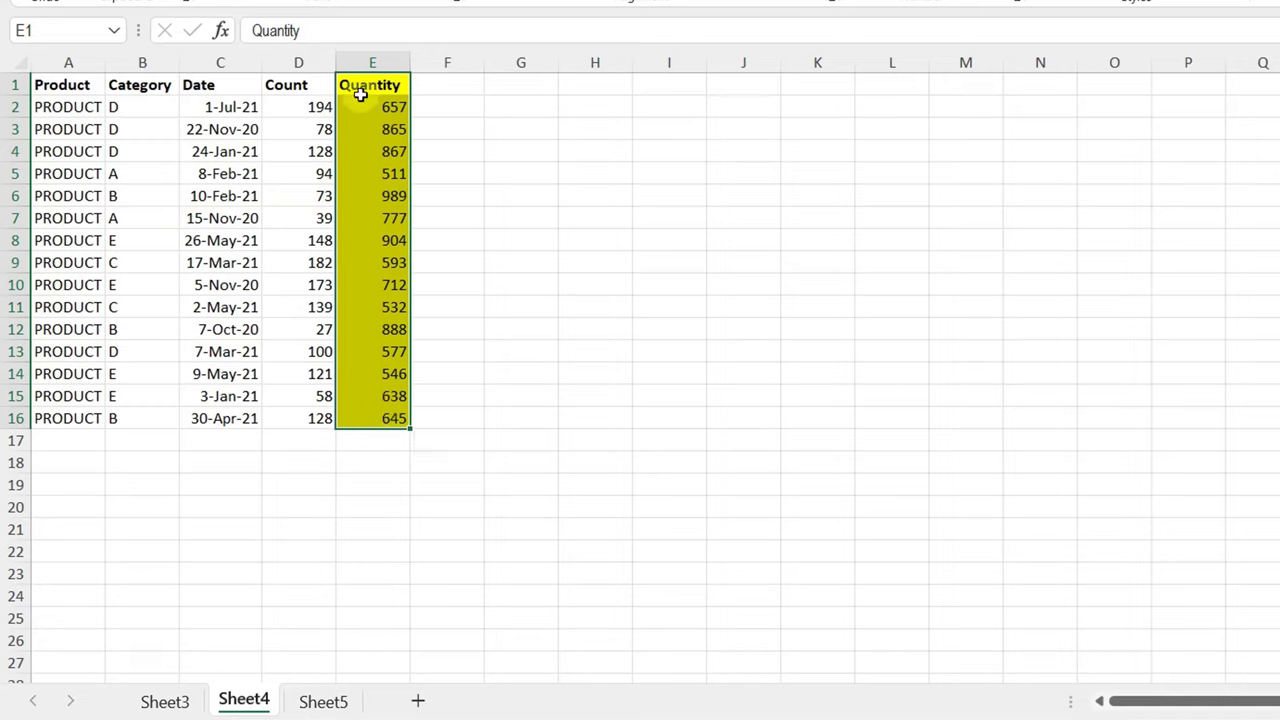
{"action": "left_click", "coordinate": [323, 701]}
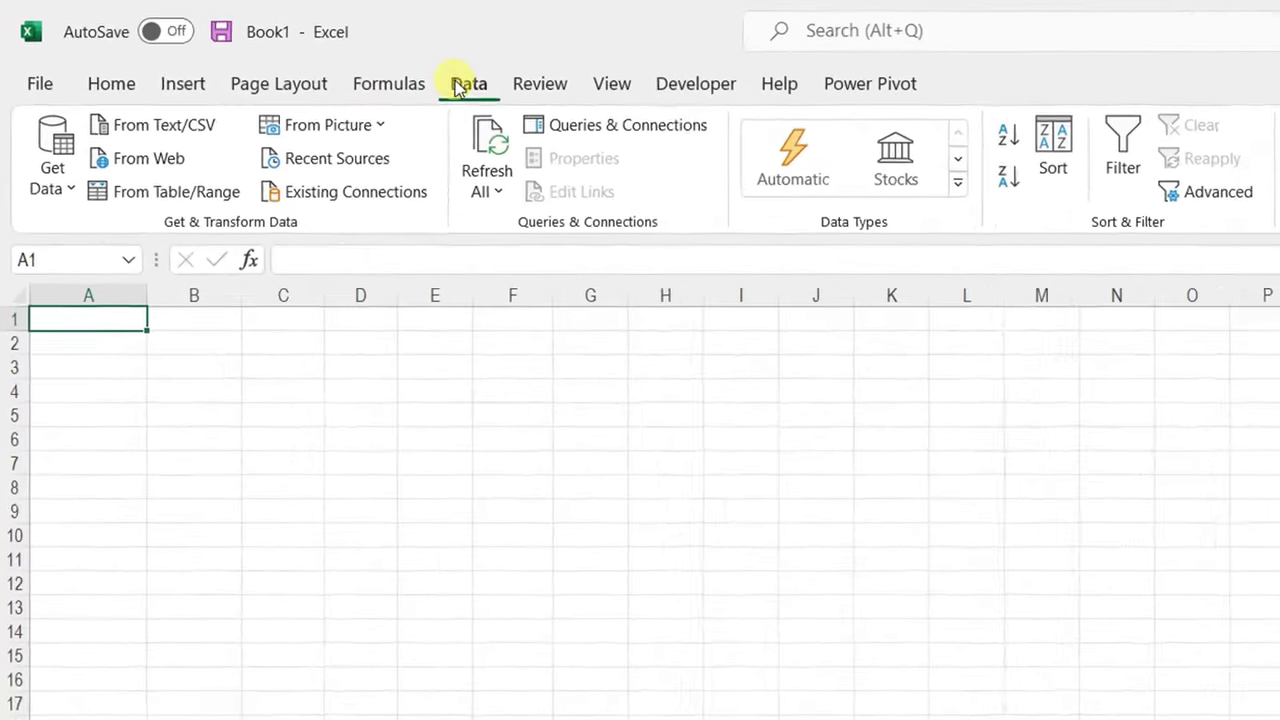
Import Different_Column_Tables.xlsx through Get Data > From File > From Excel Workbook
{"action": "left_click", "coordinate": [52, 180]}
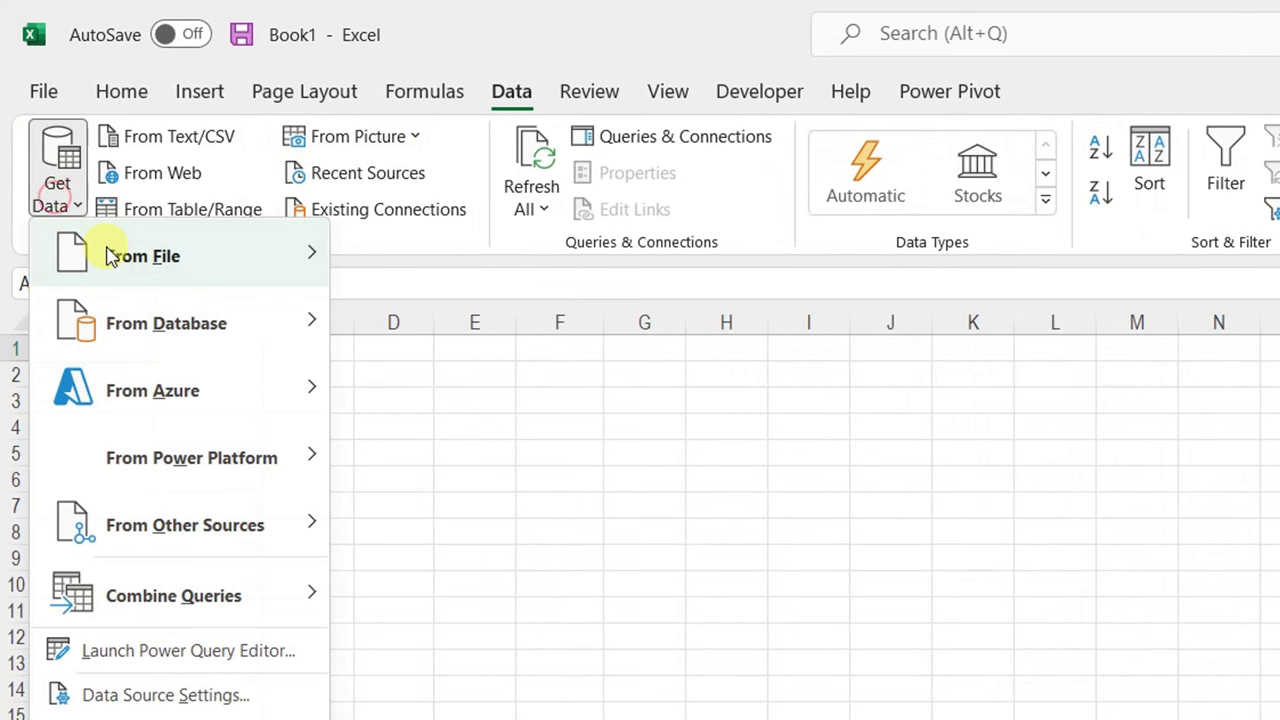
{"action": "mouse_move", "coordinate": [110, 255]}
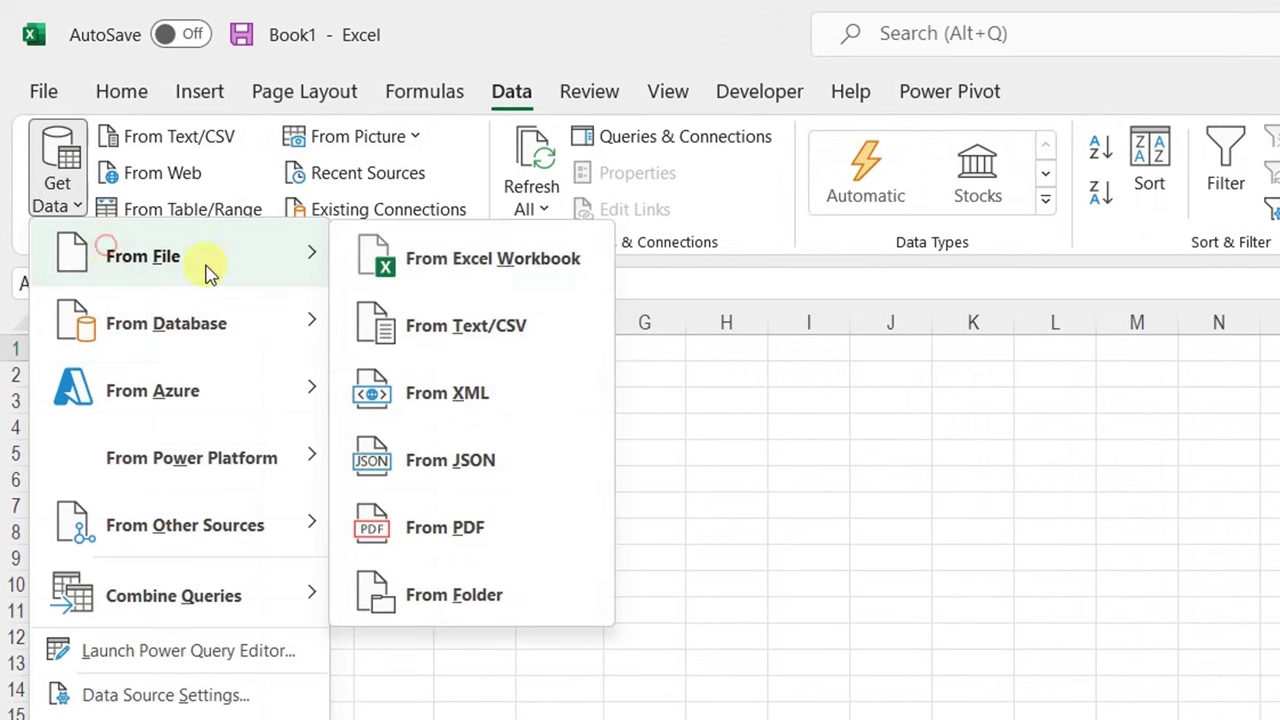
{"action": "left_click", "coordinate": [441, 272]}
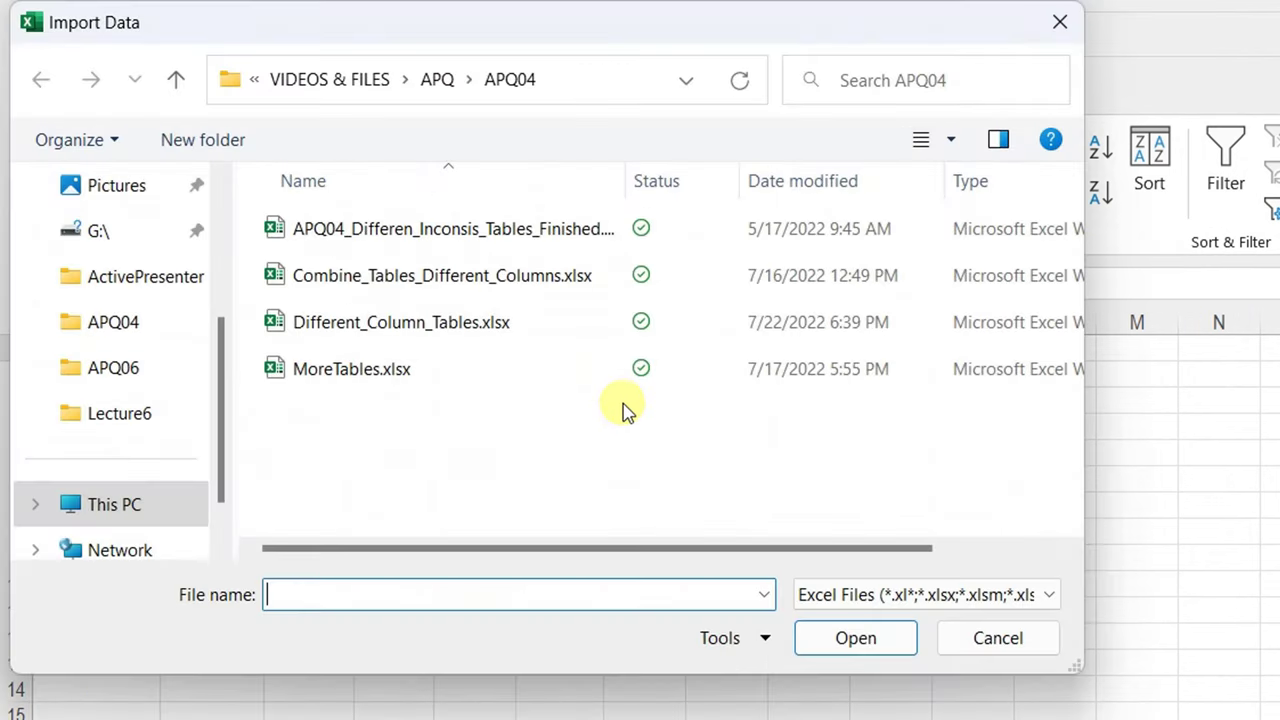
{"action": "left_click", "coordinate": [406, 337]}
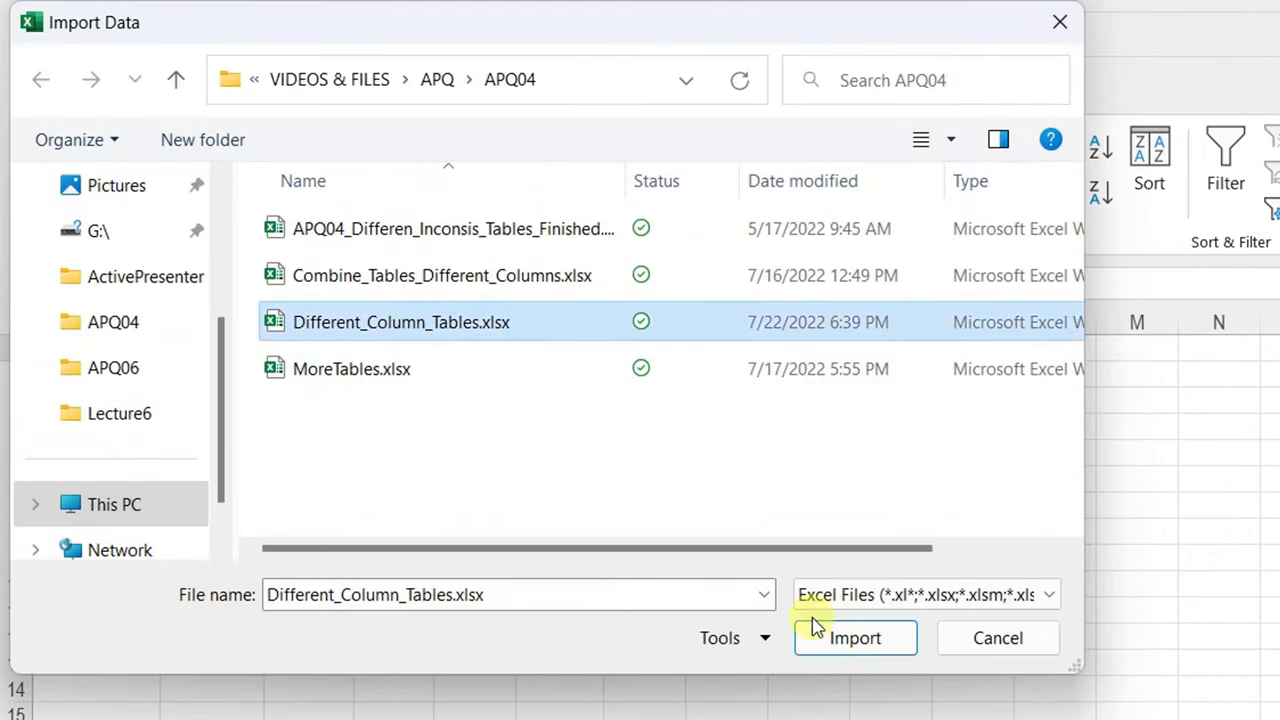
{"action": "left_click", "coordinate": [829, 643]}
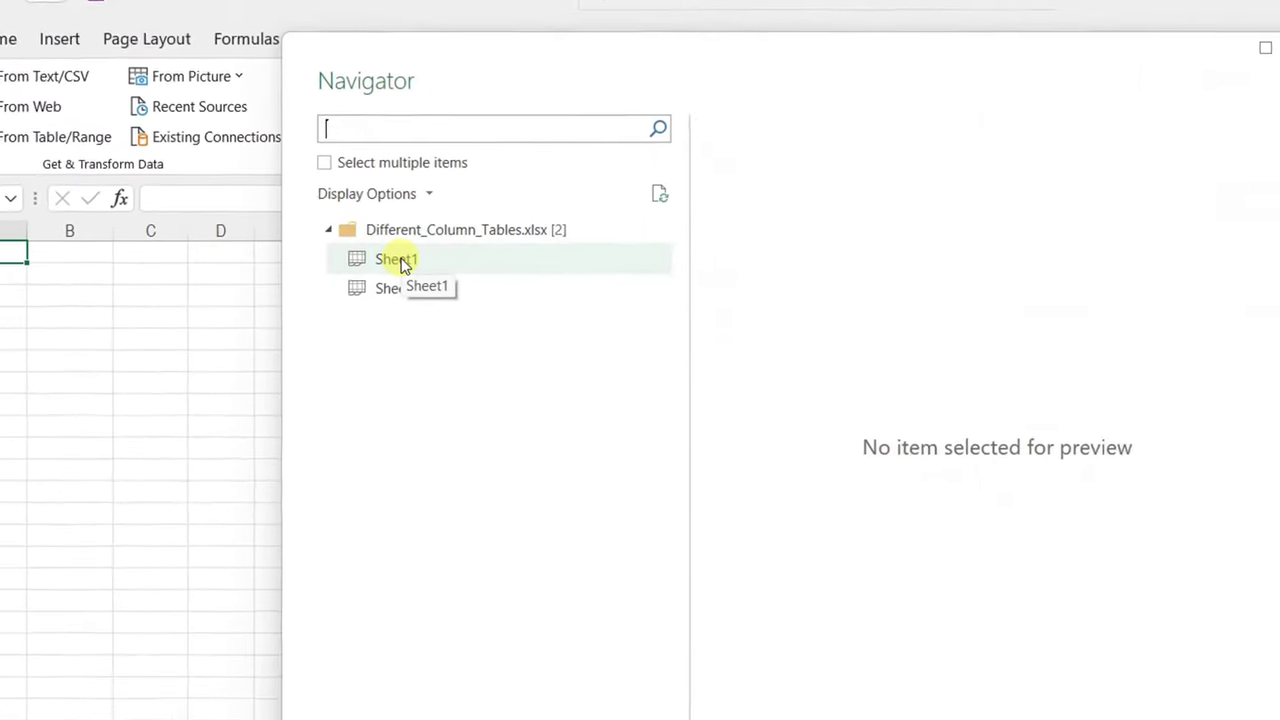
In Navigator, preview Sheet1 and Sheet2, then send the whole workbook node to Power Query
{"action": "left_click", "coordinate": [403, 262]}
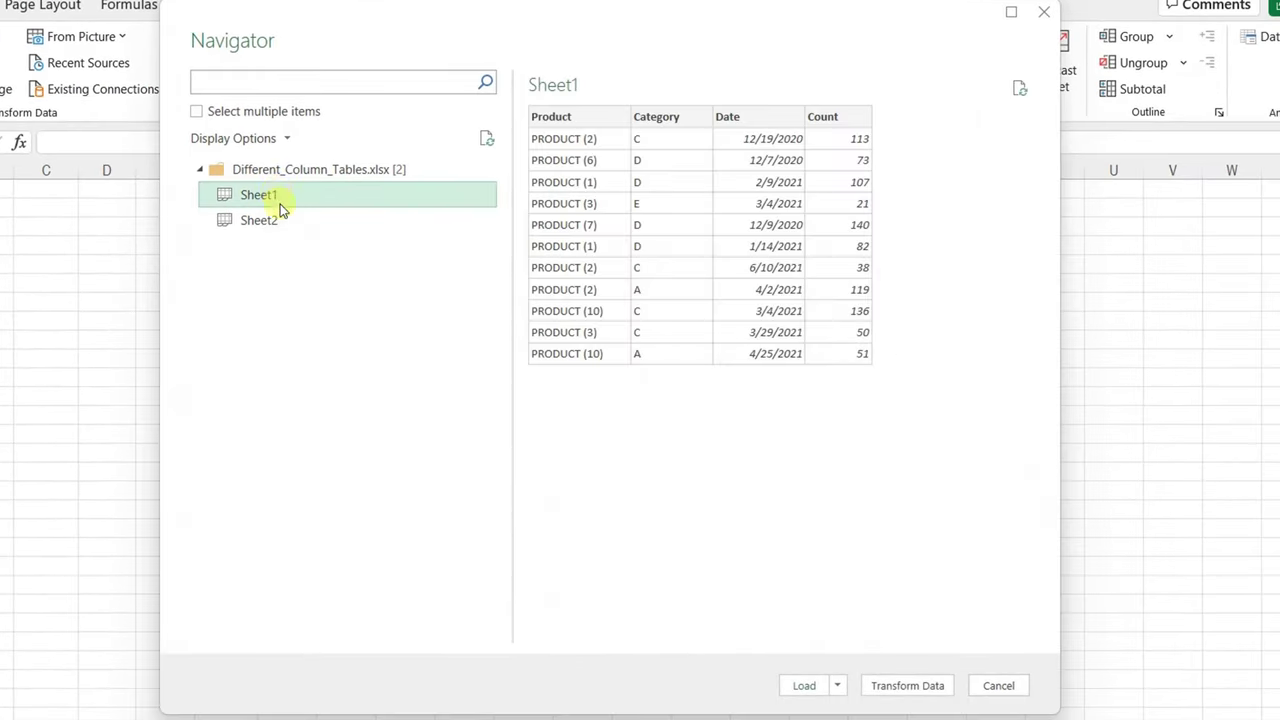
{"action": "left_click", "coordinate": [277, 218]}
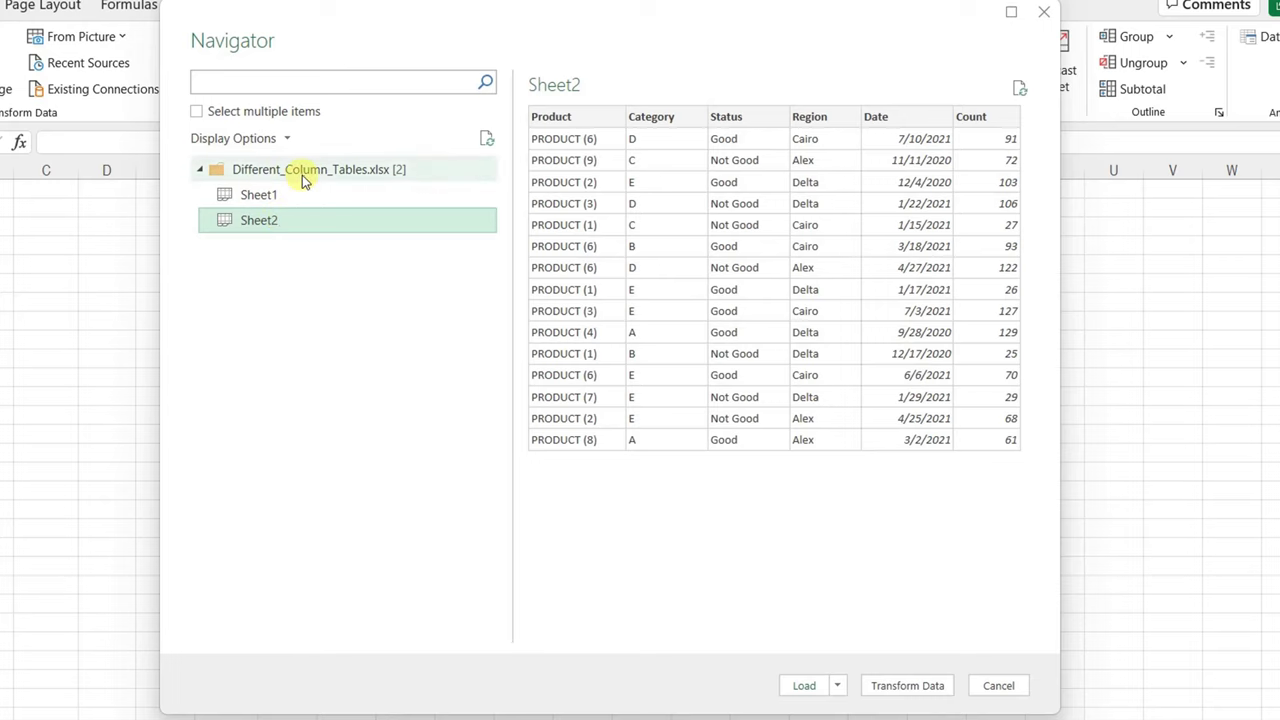
{"action": "left_click", "coordinate": [302, 174]}
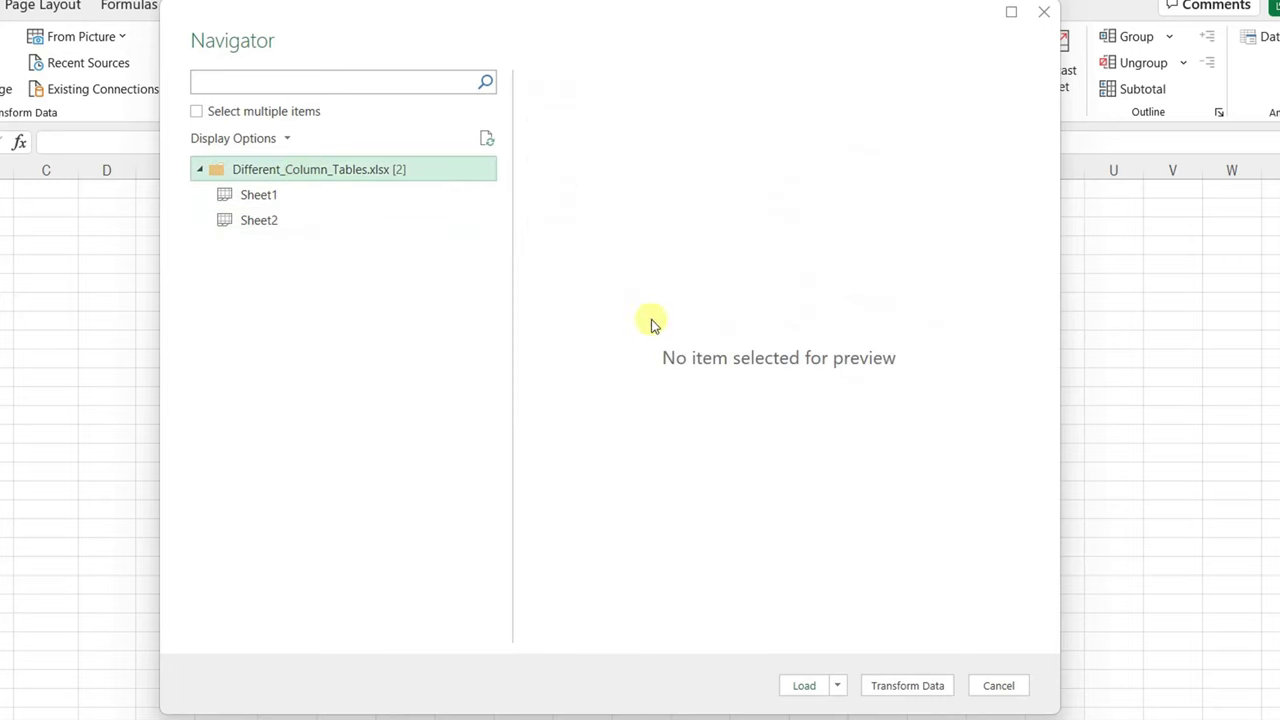
{"action": "left_click", "coordinate": [906, 685]}
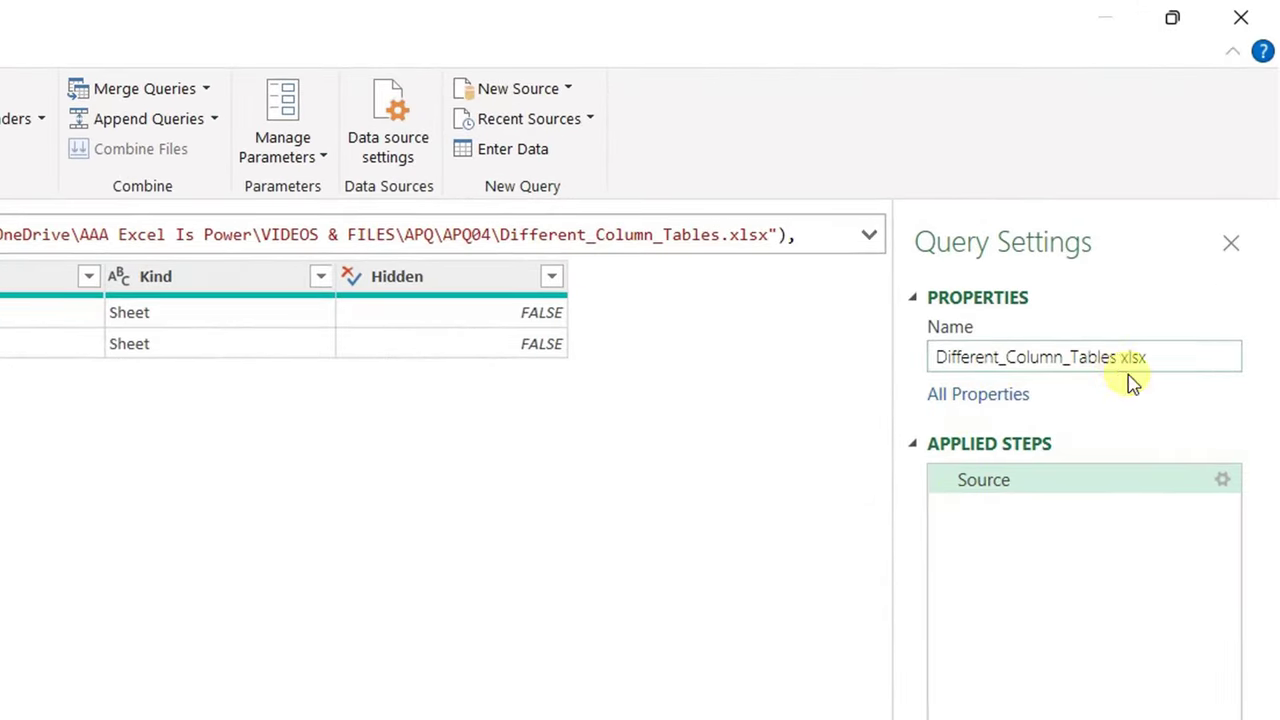
Rename the query from Different_Column_Tables.xlsx to Different_Column_Tables
{"action": "left_click", "coordinate": [1156, 362]}
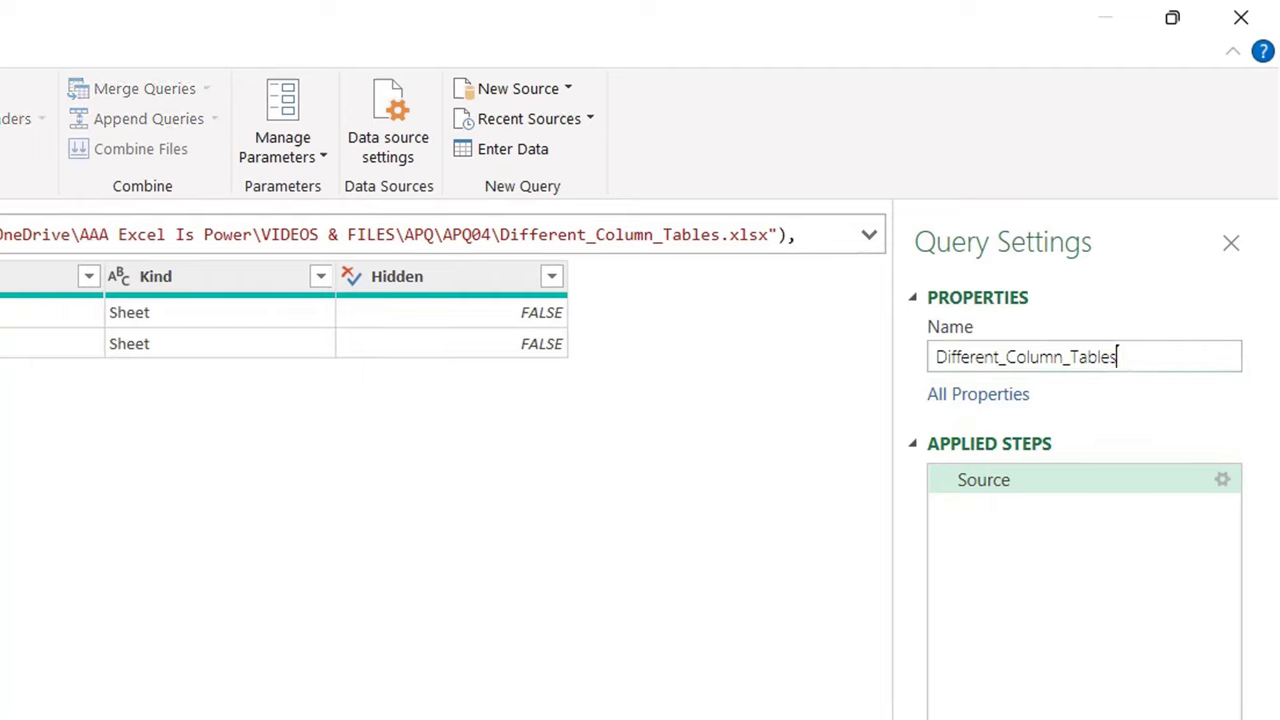
{"action": "key", "text": "Return"}
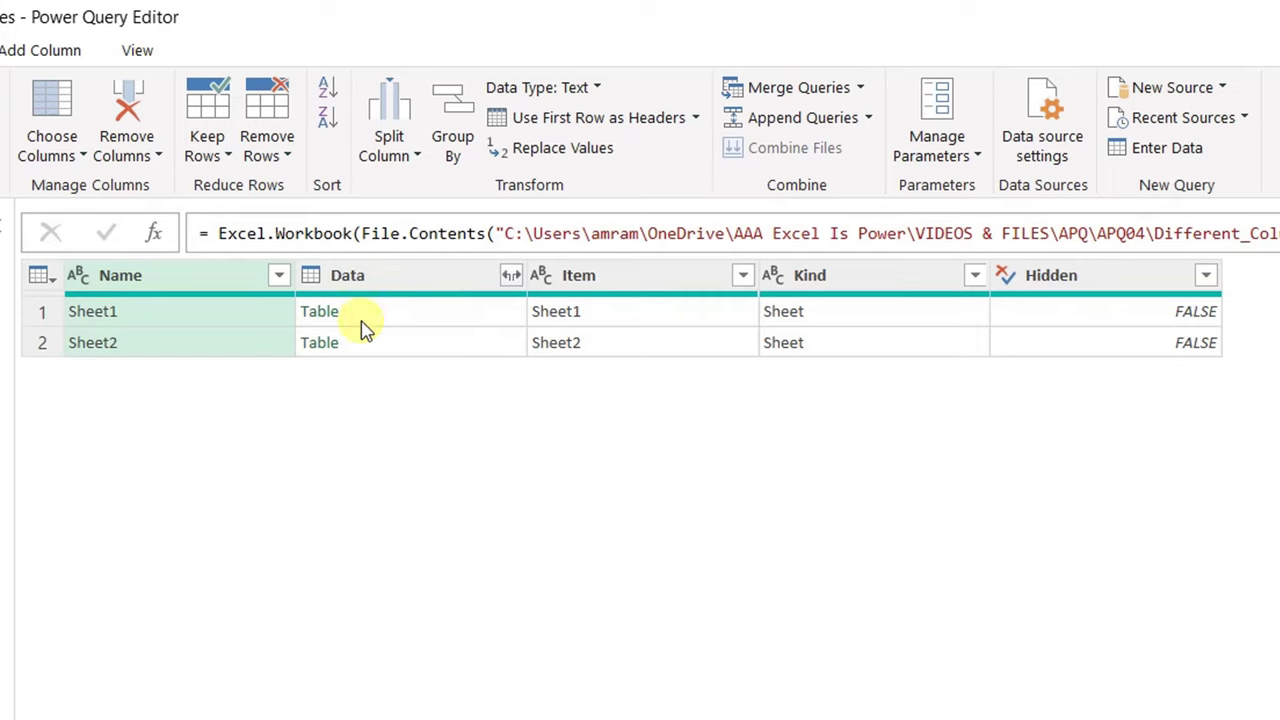
Preview Sheet1's raw Column1–Column4 table and expand the formula bar to show Excel.Workbook's arguments
{"action": "left_click", "coordinate": [487, 318]}
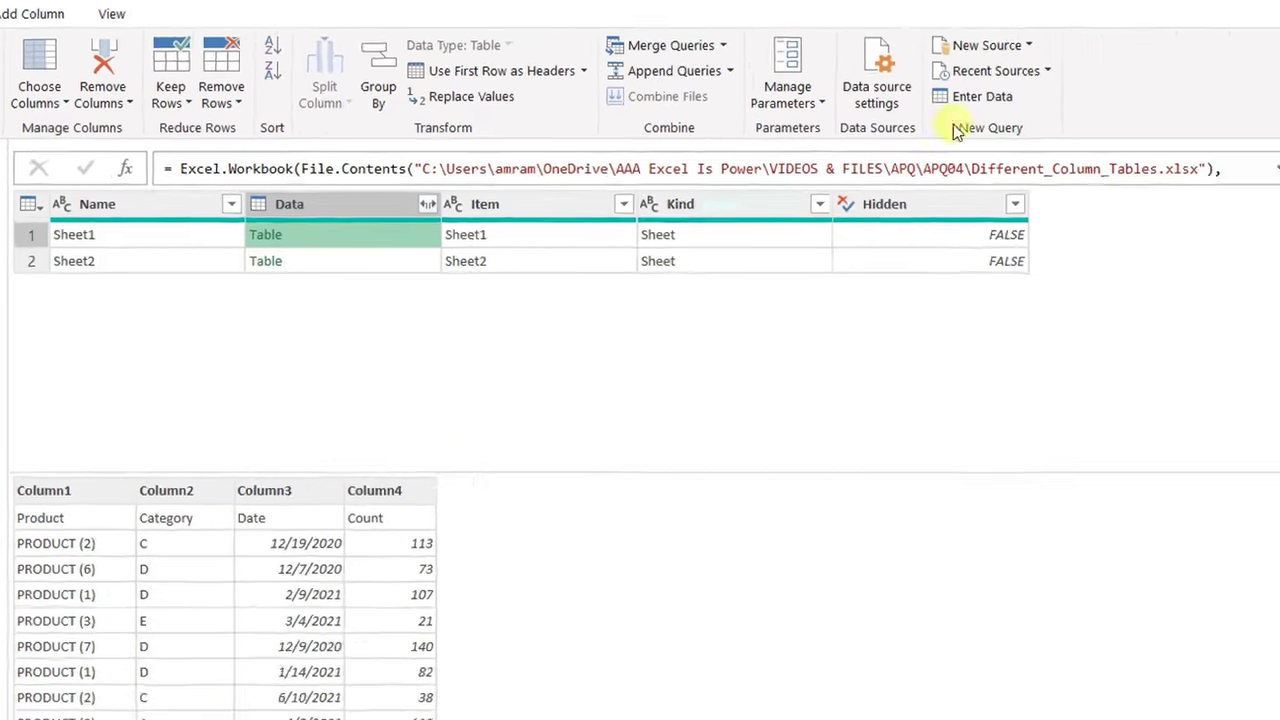
{"action": "left_click", "coordinate": [1103, 123]}
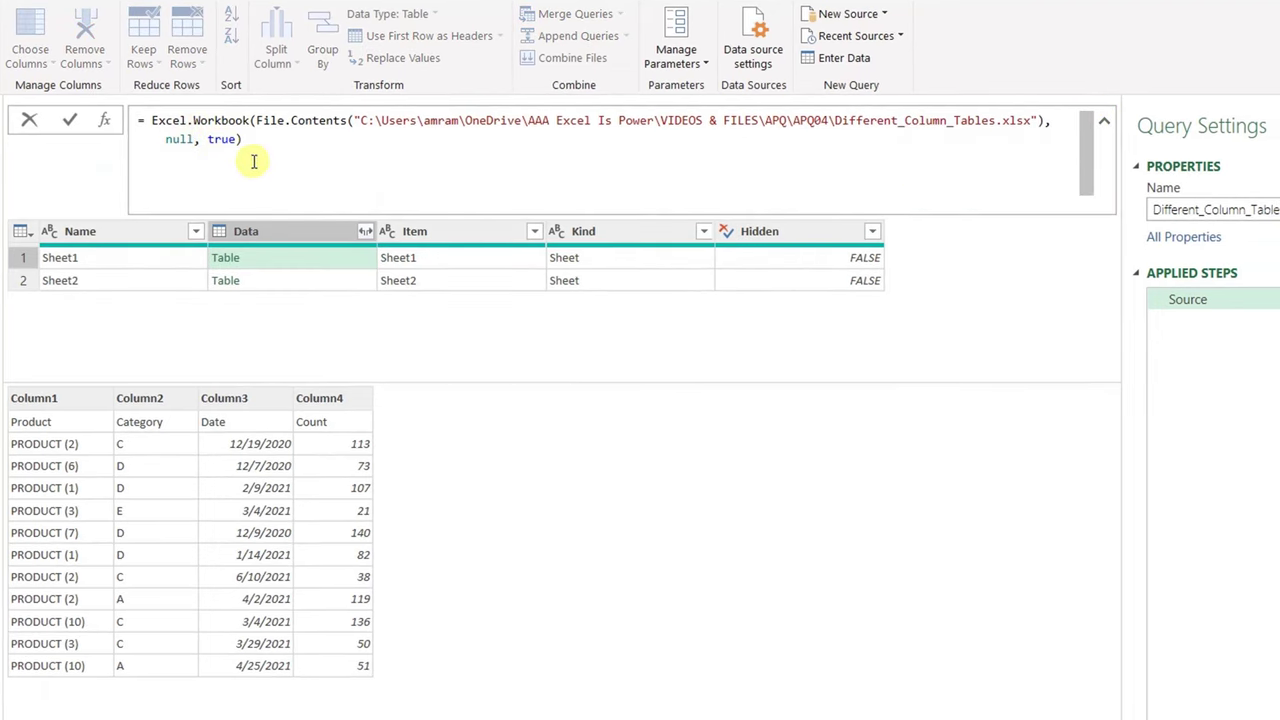
Replace null with true in Excel.Workbook so Sheet1 shows Product, Category, Date, Count headers
{"action": "left_click", "coordinate": [247, 125]}
{"action": "mouse_move", "coordinate": [250, 121]}
{"action": "left_mouse_down"}
{"action": "mouse_move", "coordinate": [1057, 94]}
{"action": "mouse_move", "coordinate": [1079, 117]}
{"action": "left_mouse_up"}
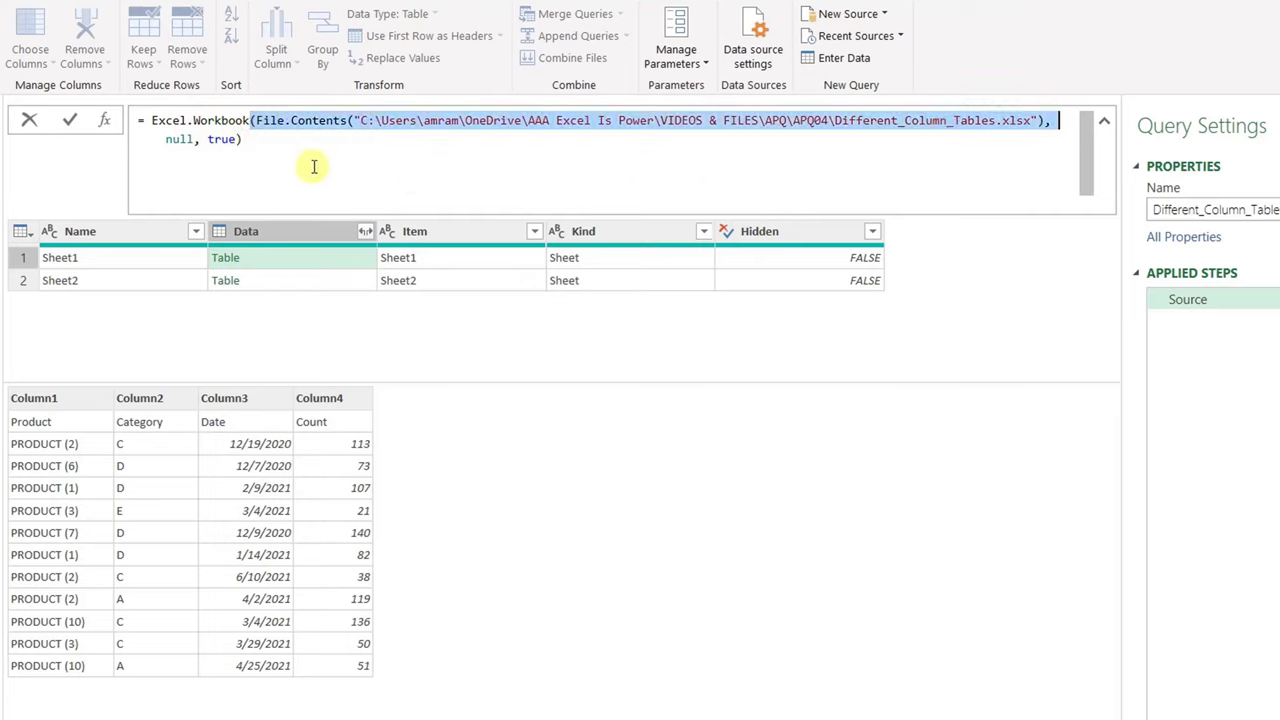
{"action": "double_click", "coordinate": [175, 140]}
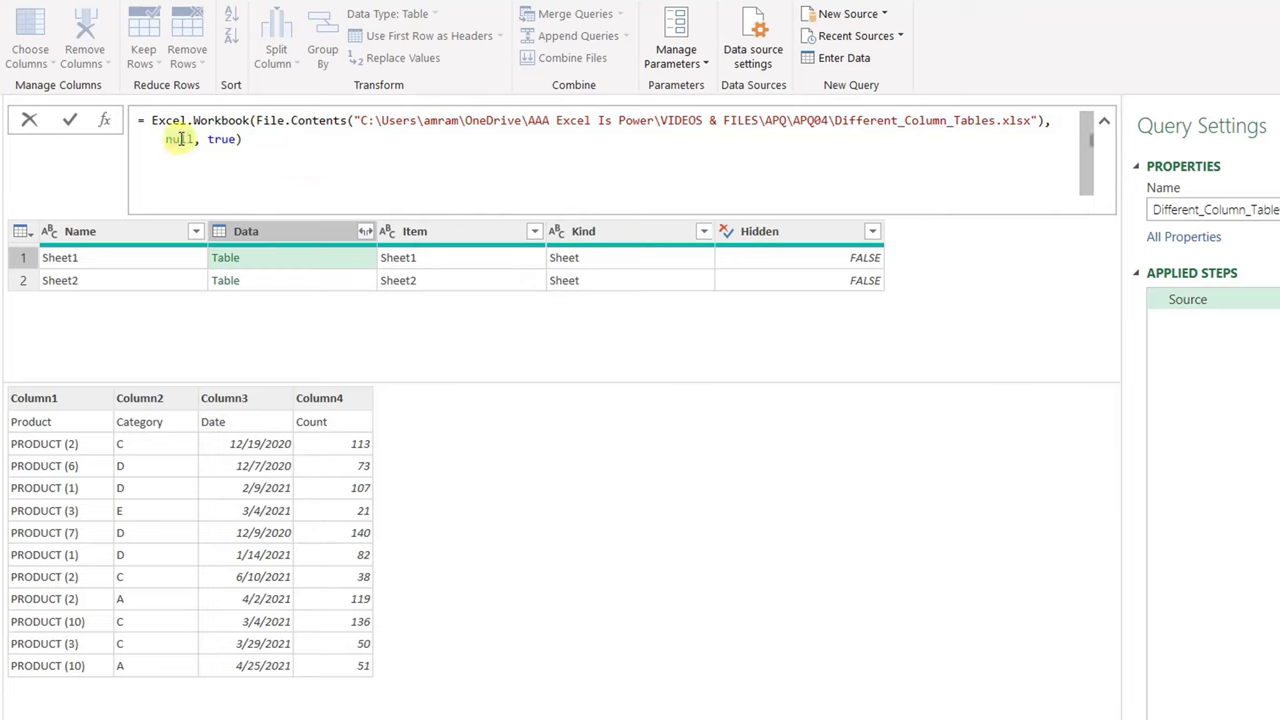
{"action": "double_click", "coordinate": [180, 139]}
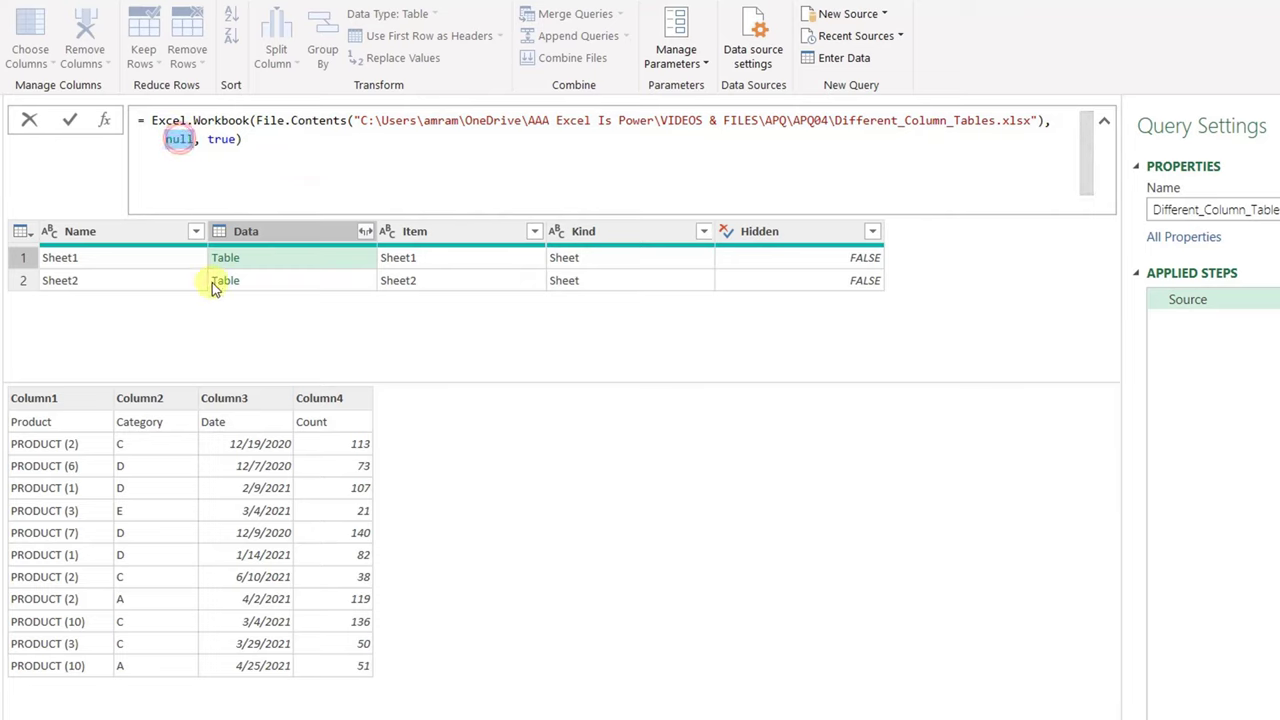
{"action": "type", "text": "ture"}
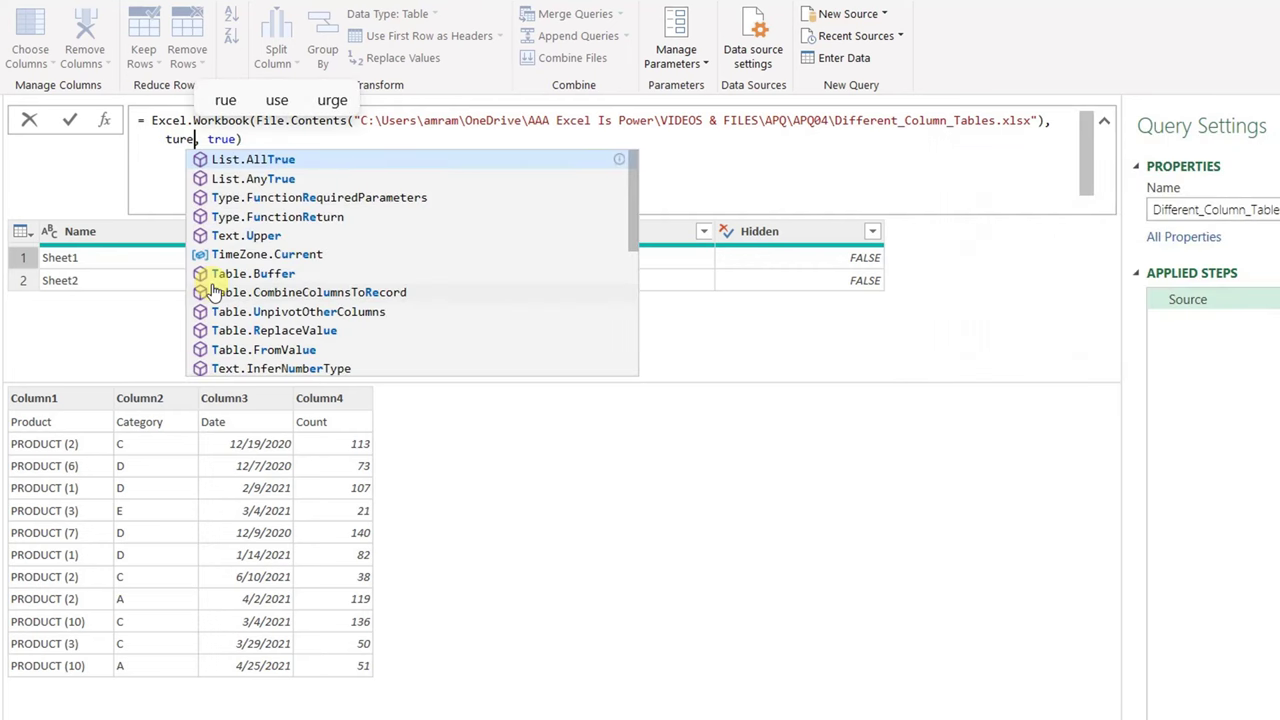
{"action": "key", "text": "BackSpace"}
{"action": "key", "text": "BackSpace"}
{"action": "key", "text": "BackSpace"}
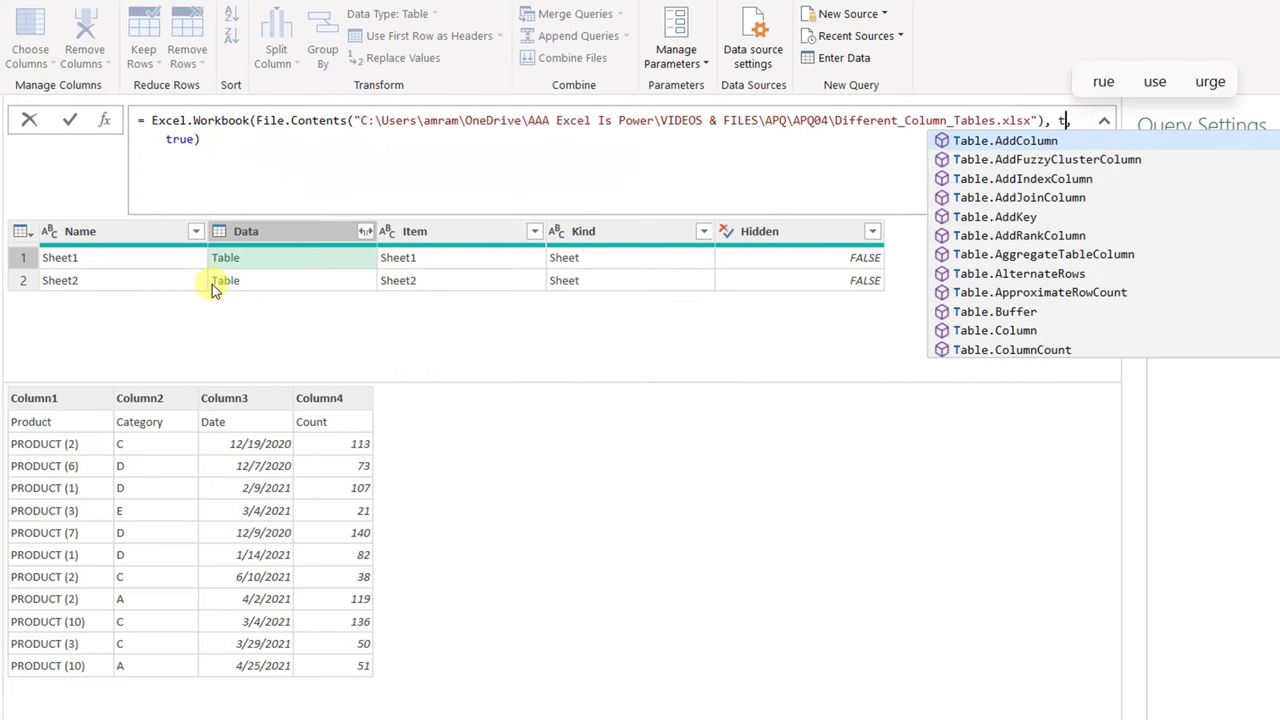
{"action": "type", "text": "rue,"}
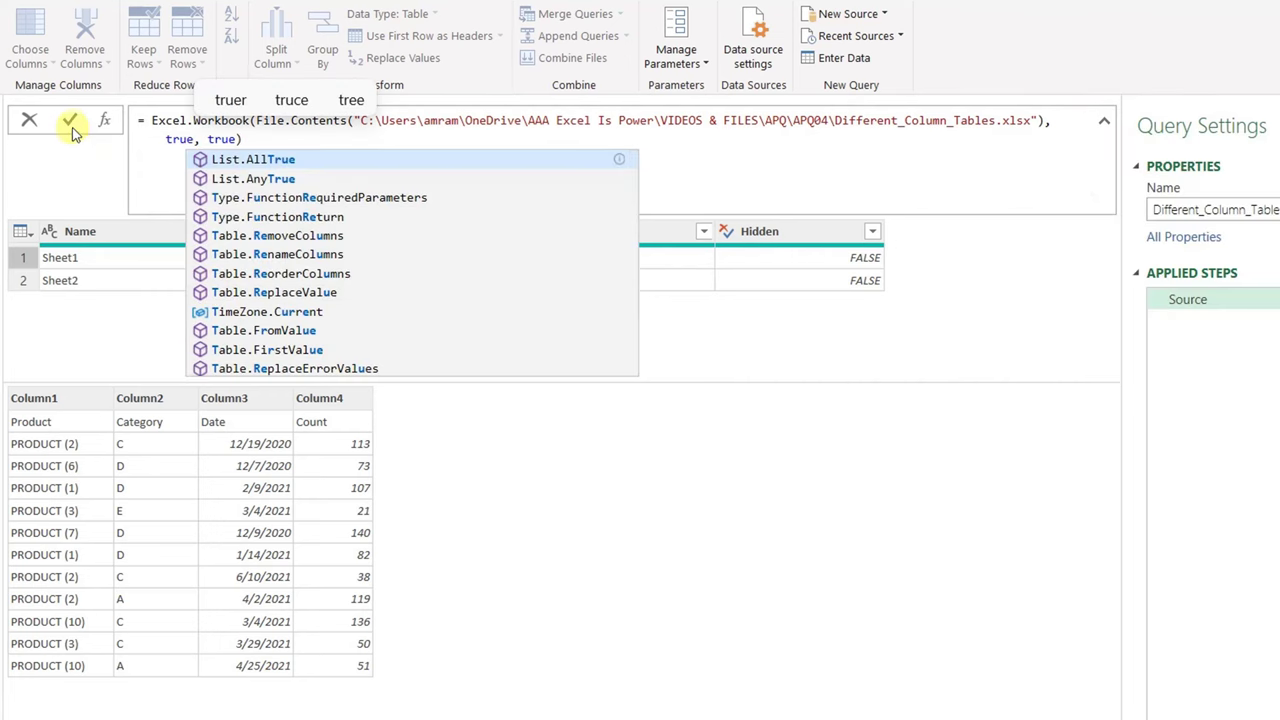
{"action": "left_click", "coordinate": [72, 121]}
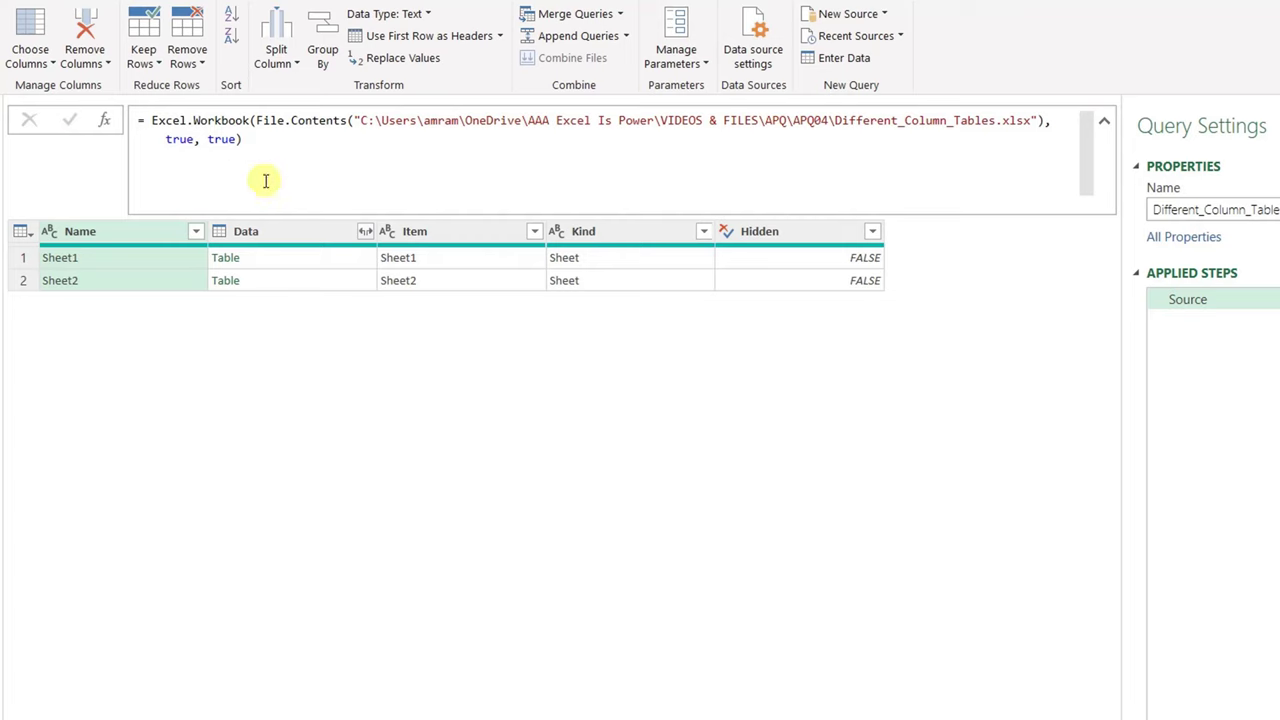
{"action": "left_click", "coordinate": [321, 262]}
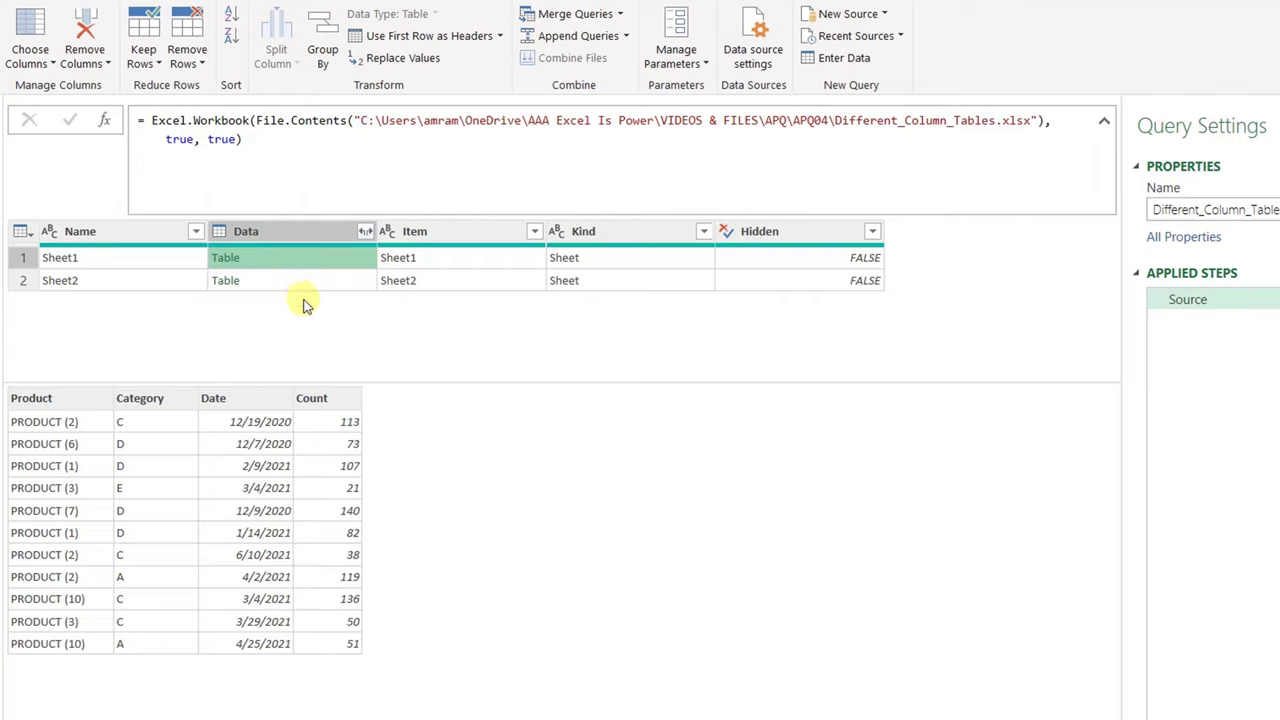
Append [Data] to the Source formula, leaving a list of the two sheet tables
{"action": "left_click", "coordinate": [312, 240]}
{"action": "right_click", "coordinate": [310, 238]}
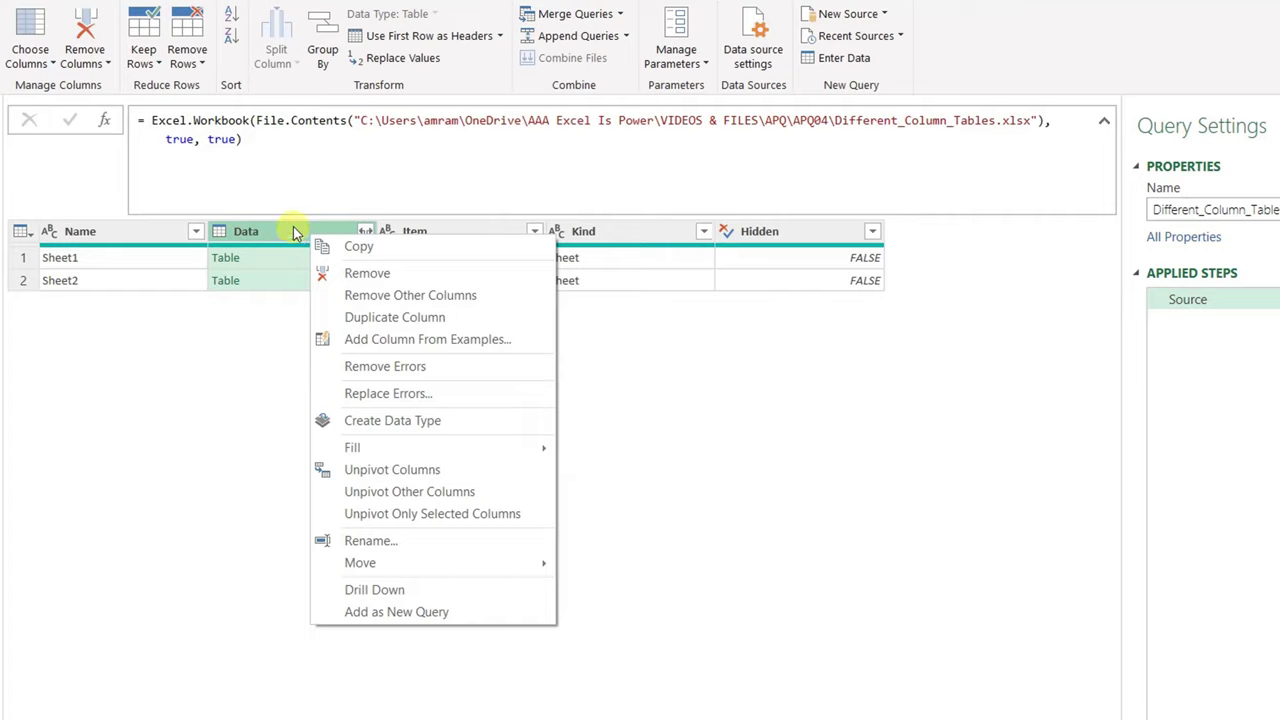
{"action": "left_click", "coordinate": [296, 152]}
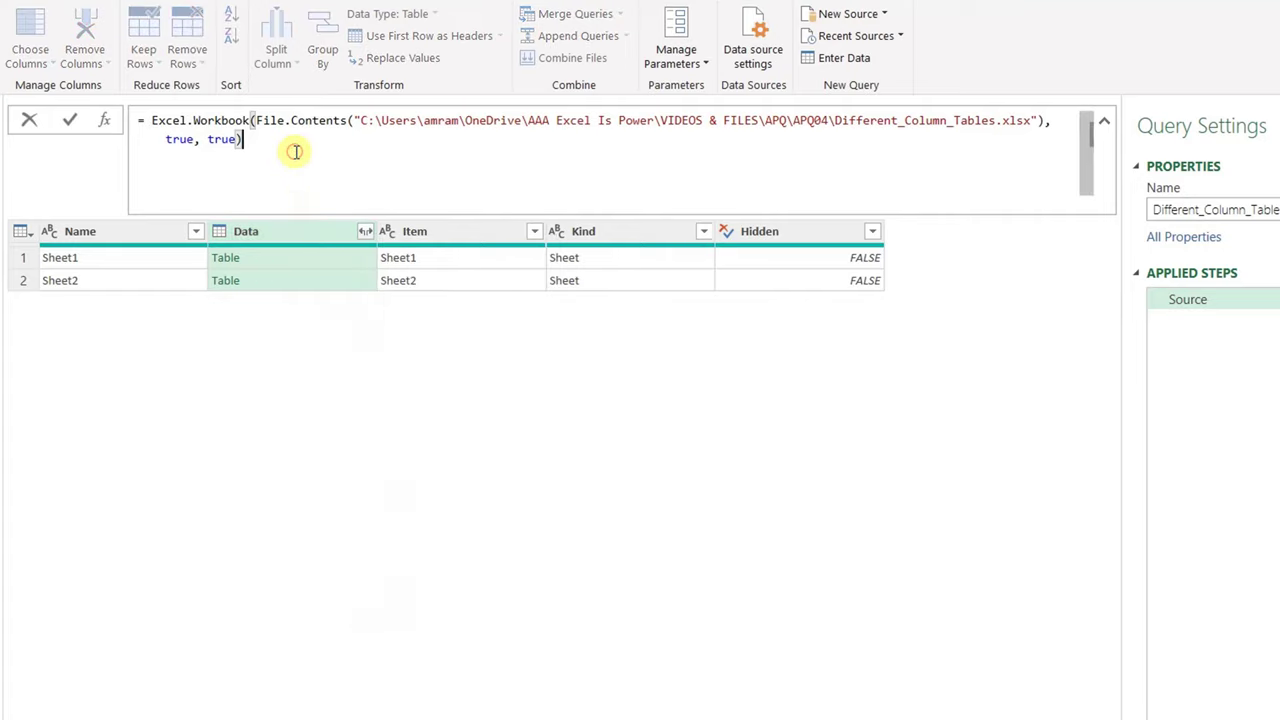
{"action": "type", "text": "["}
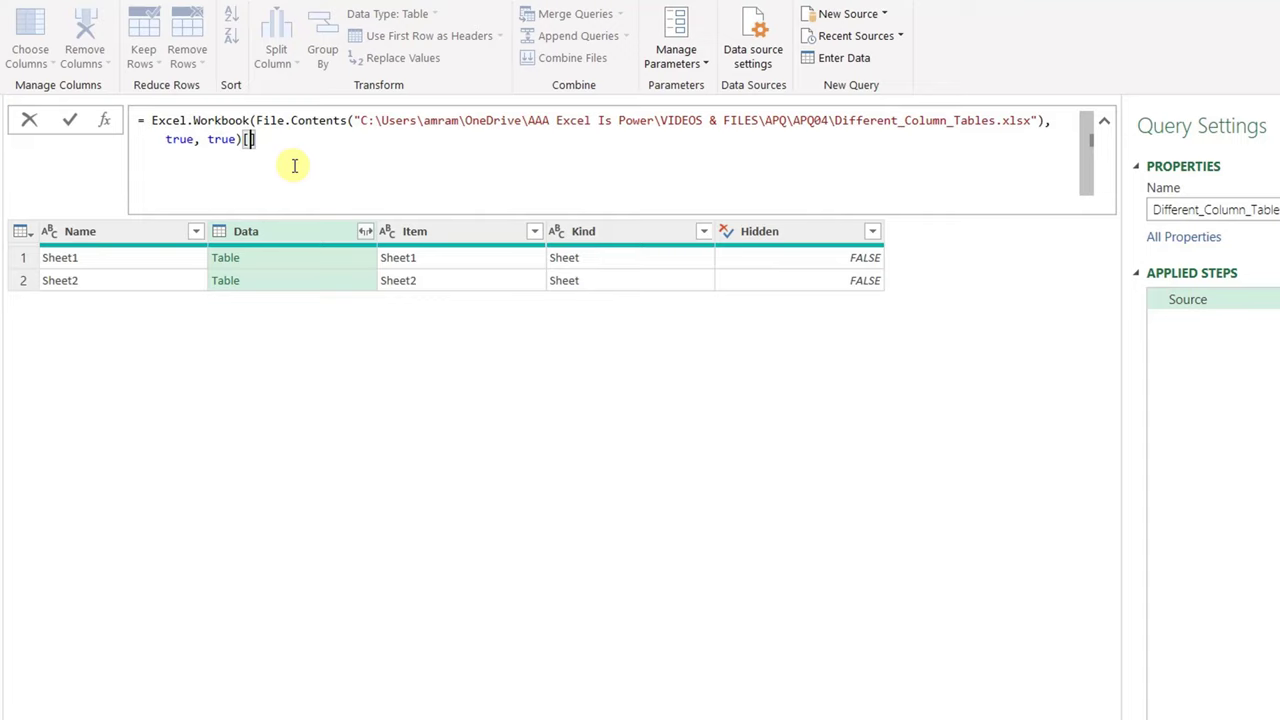
{"action": "type", "text": "Data"}
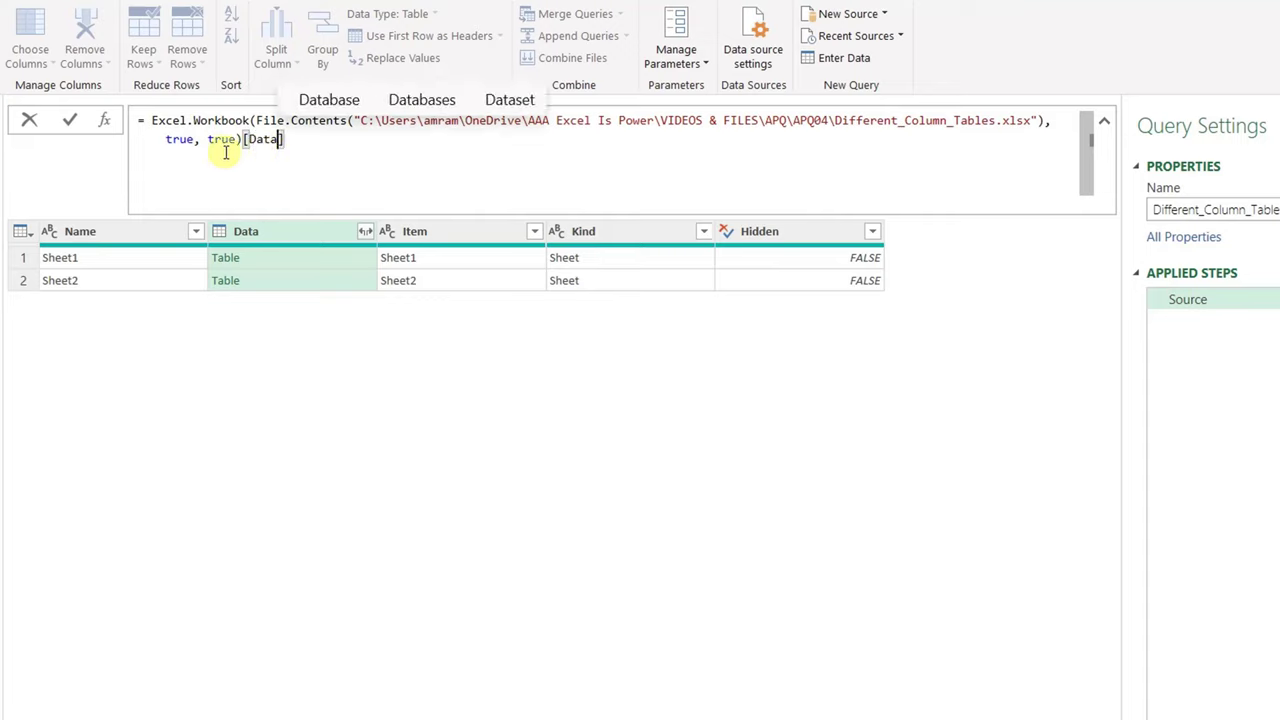
{"action": "left_click", "coordinate": [69, 128]}
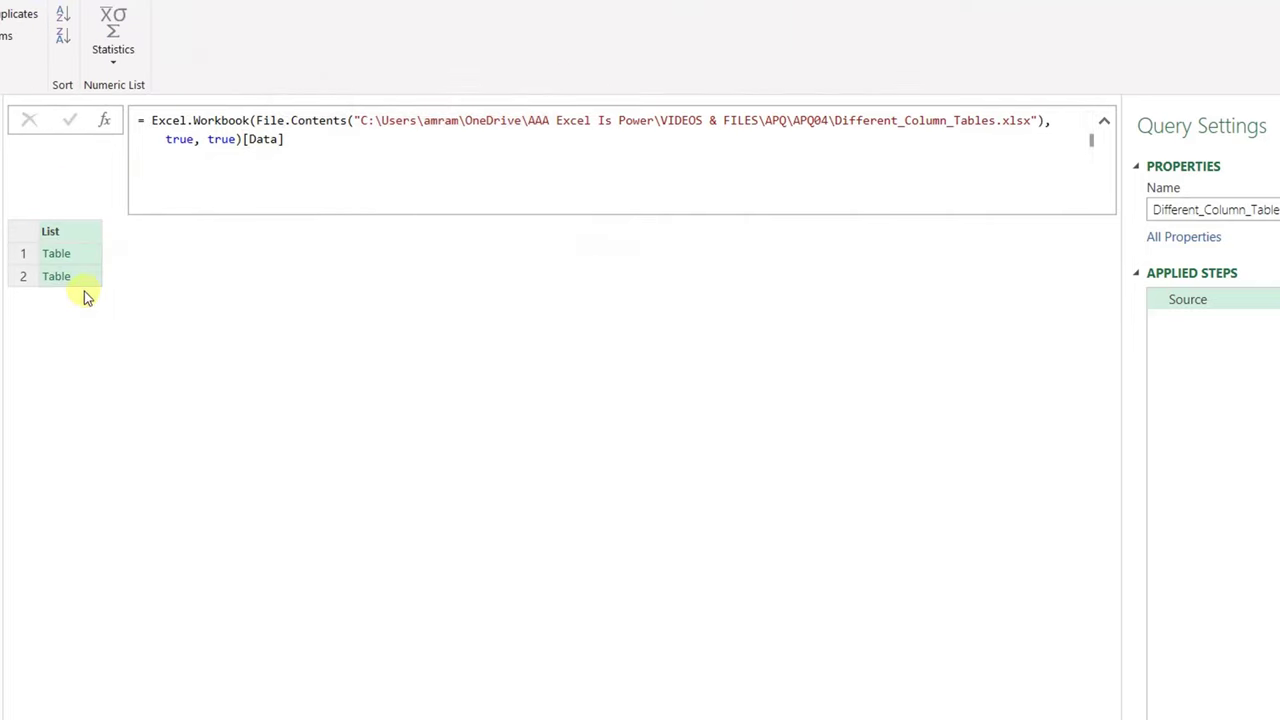
Preview the first listed table and add a Custom1 step defined as = Source
{"action": "left_click", "coordinate": [97, 256]}
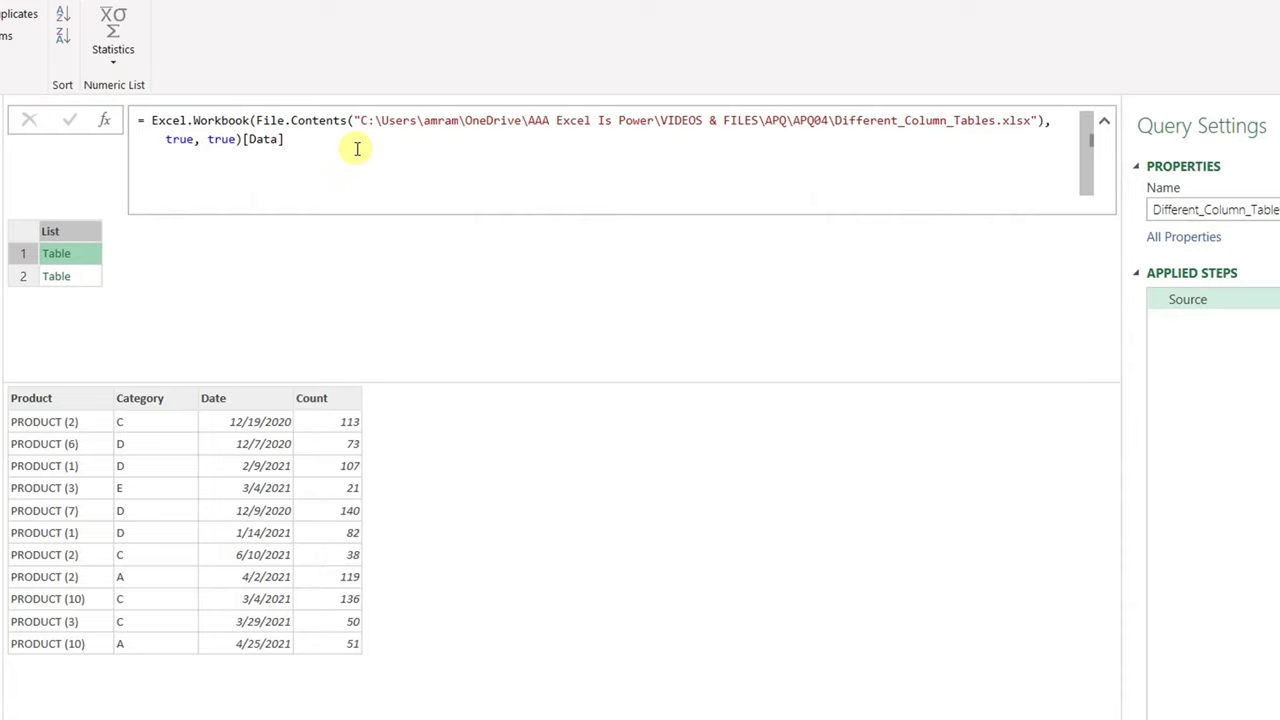
{"action": "left_click", "coordinate": [106, 121]}
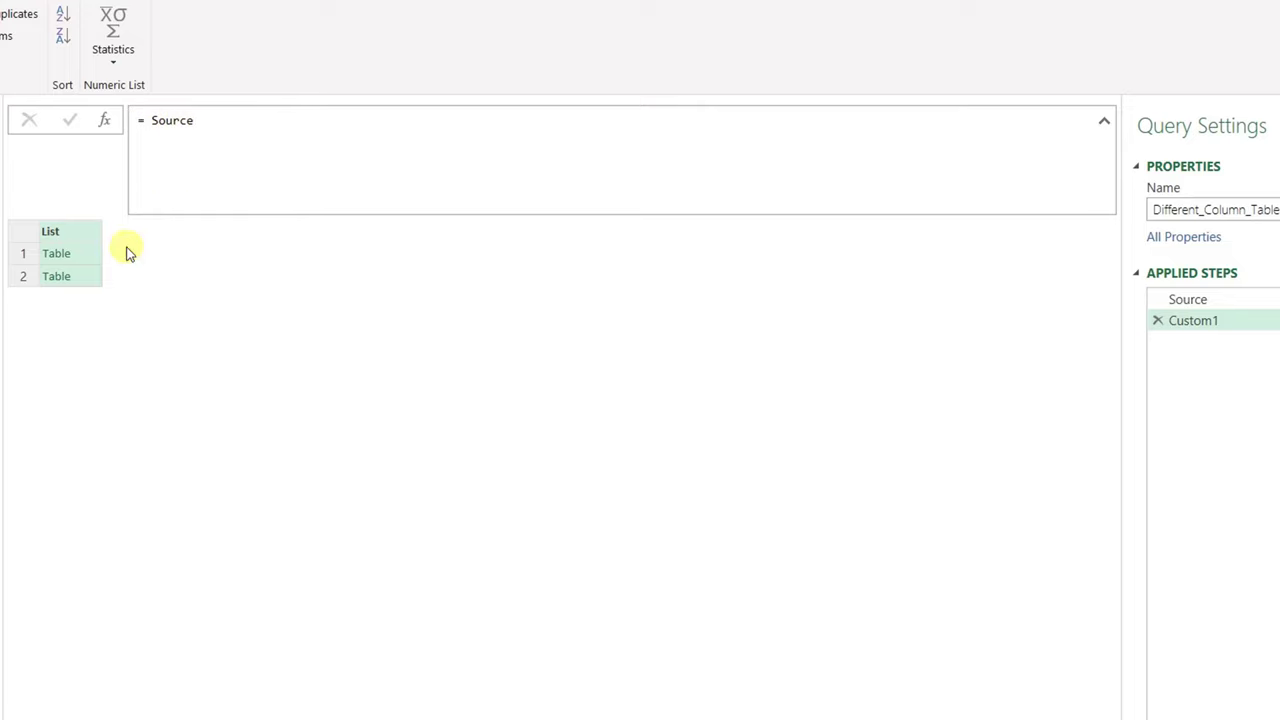
Change Custom1 to = Table.Combine( Source ) to merge both sheet tables
{"action": "left_click", "coordinate": [147, 119]}
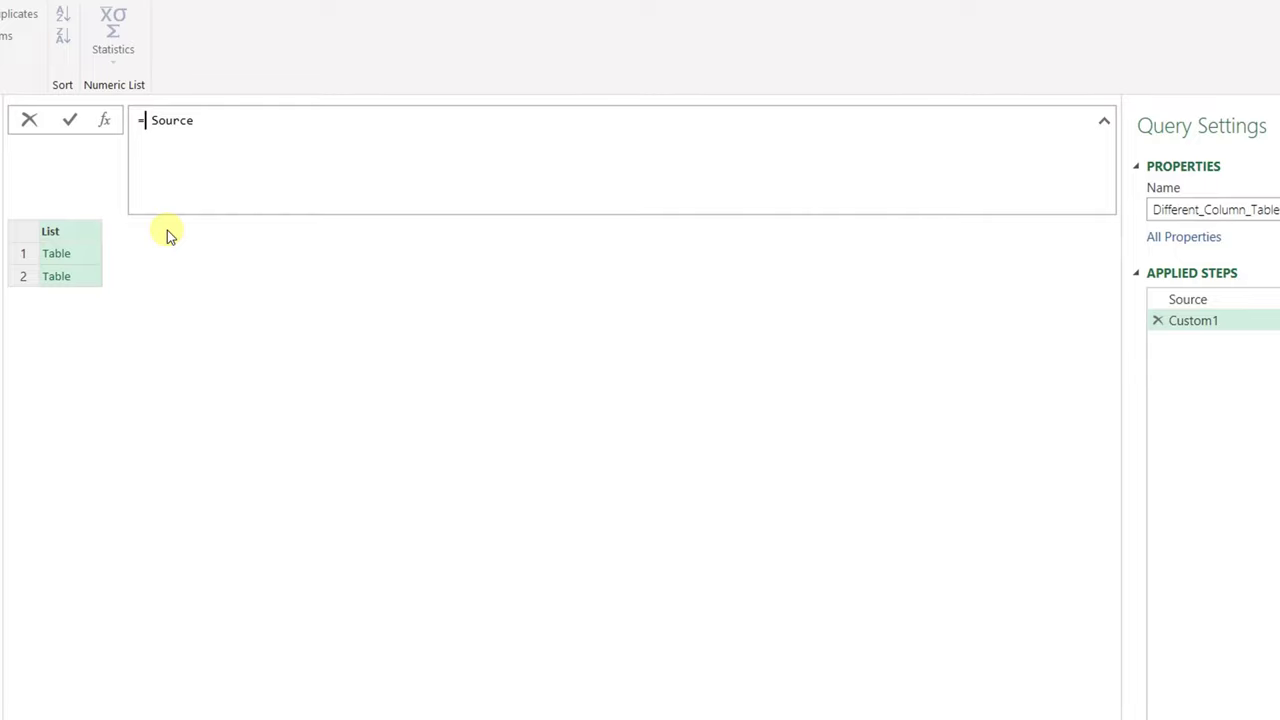
{"action": "type", "text": "Table"}
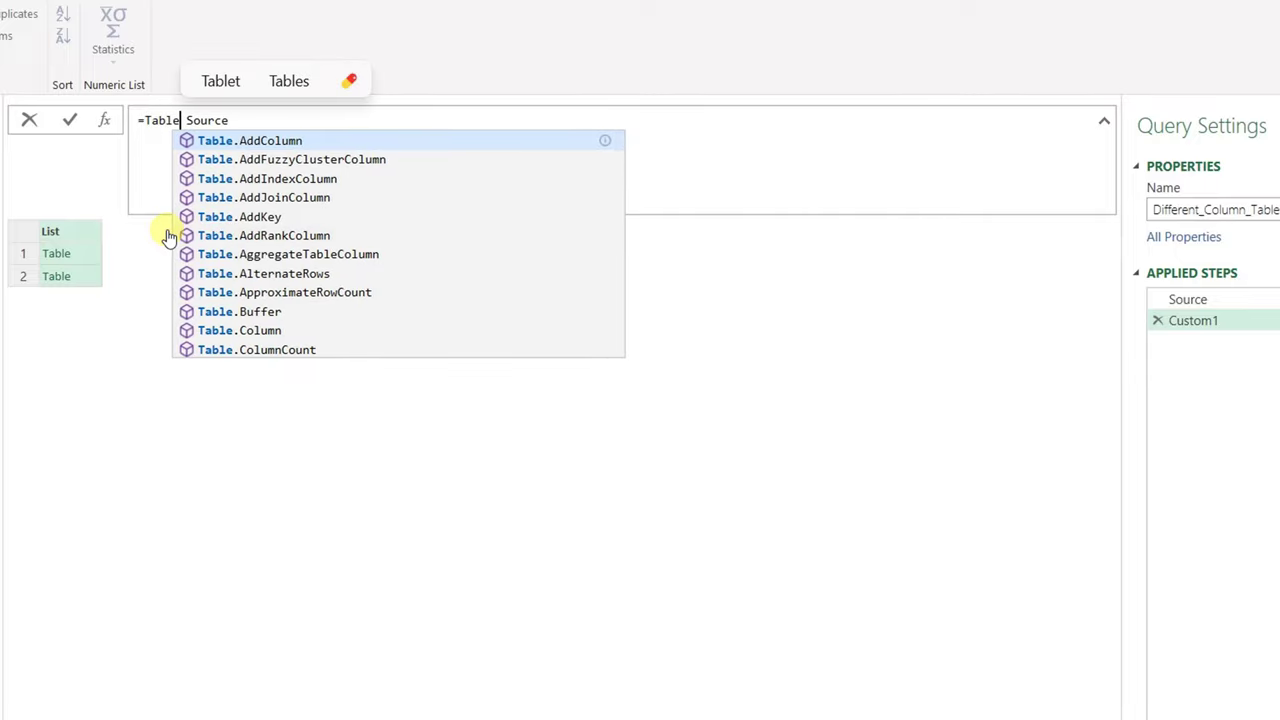
{"action": "type", "text": ".Combine"}
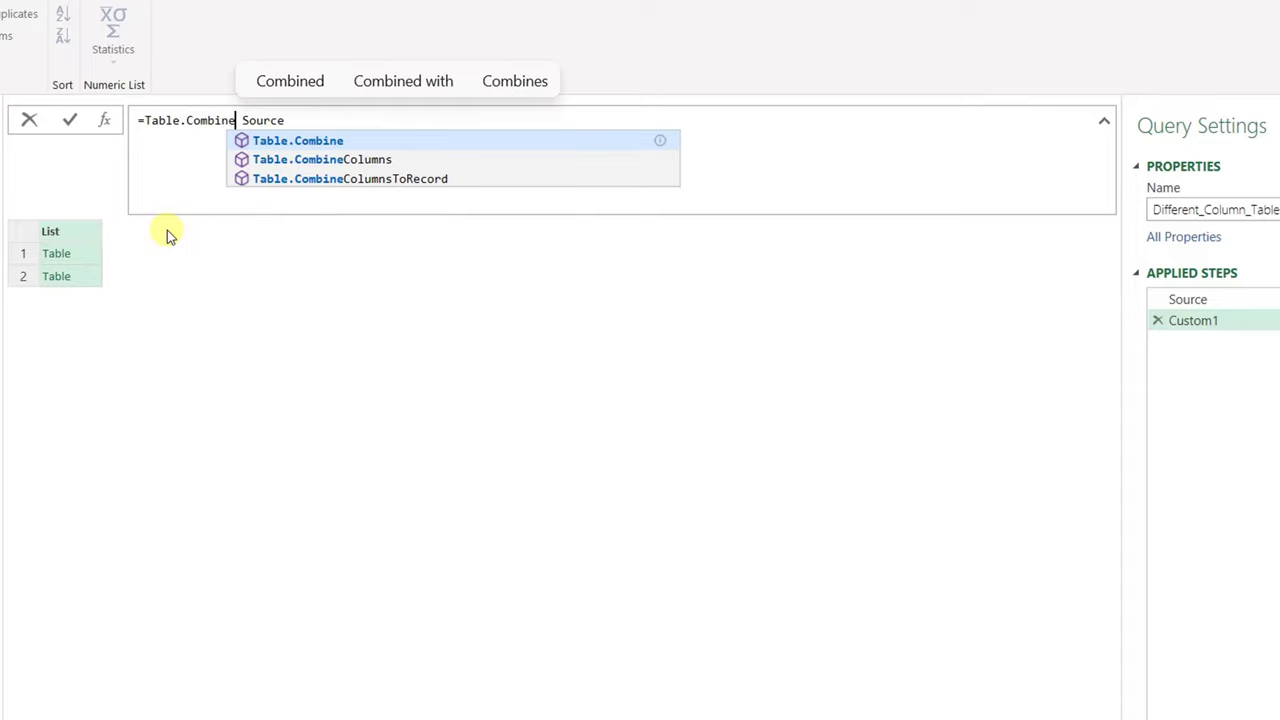
{"action": "type", "text": "("}
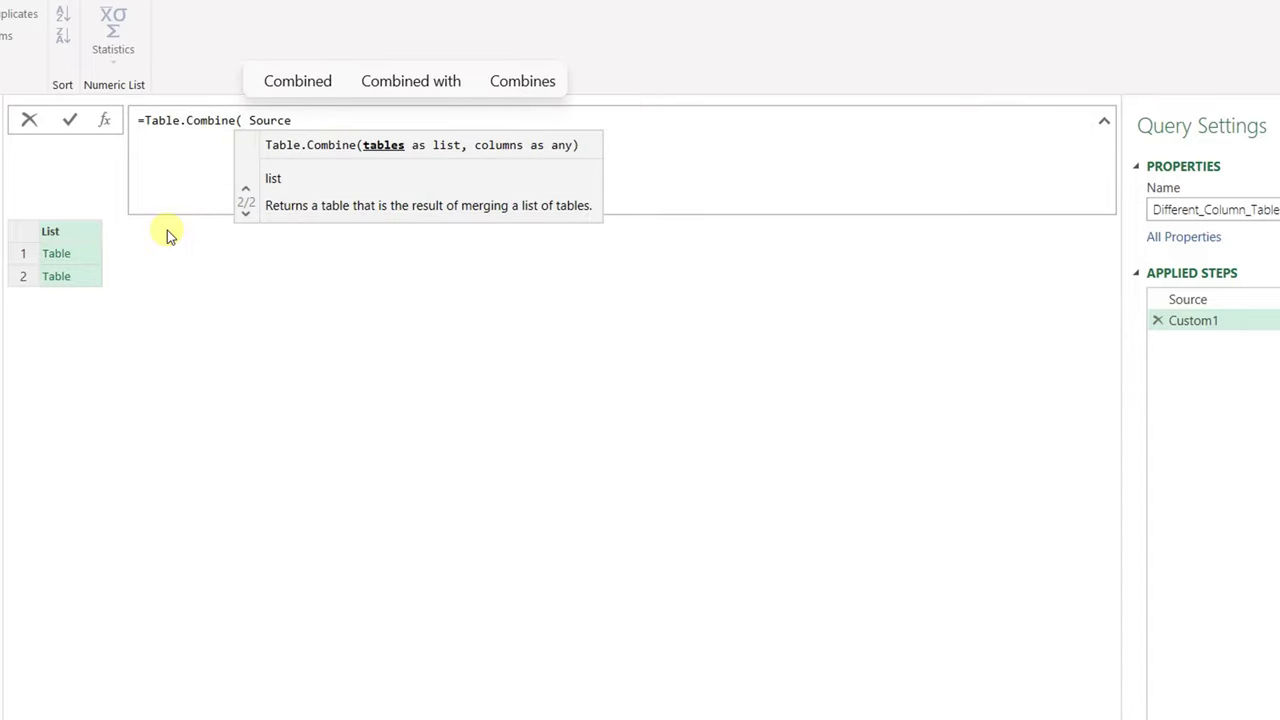
{"action": "left_click", "coordinate": [310, 134]}
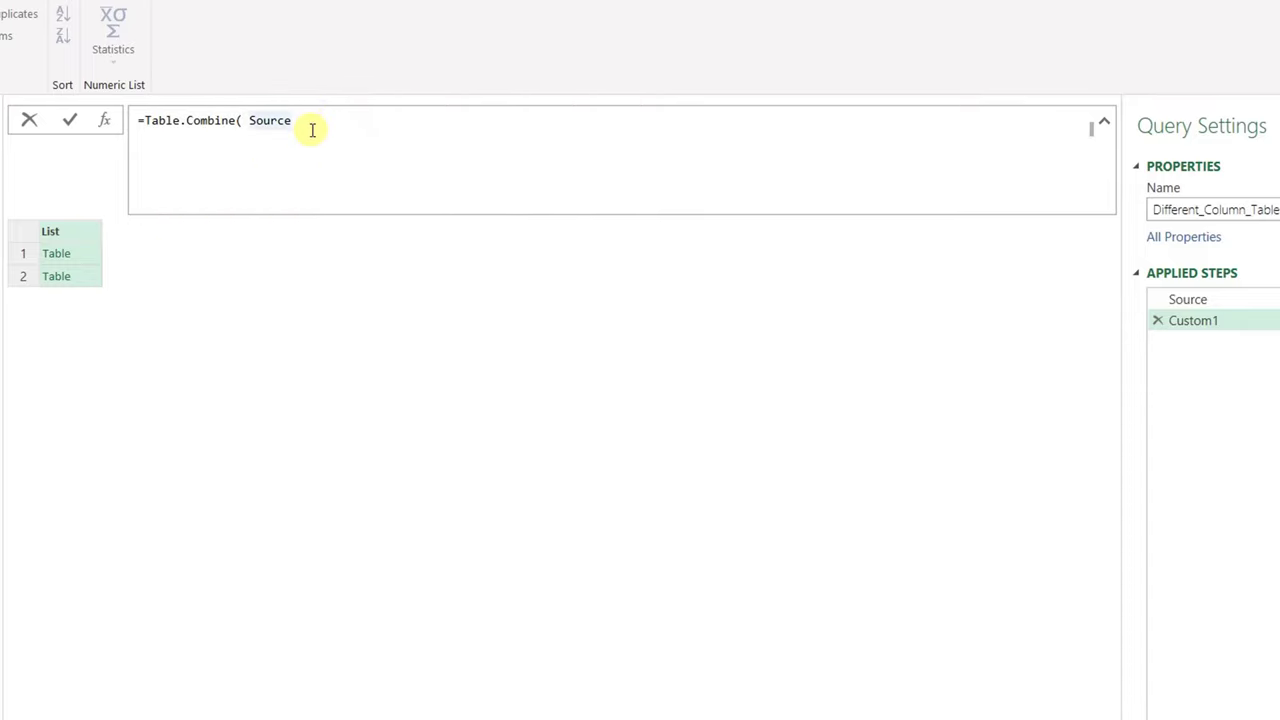
{"action": "type", "text": ")"}
{"action": "key", "text": "Return"}
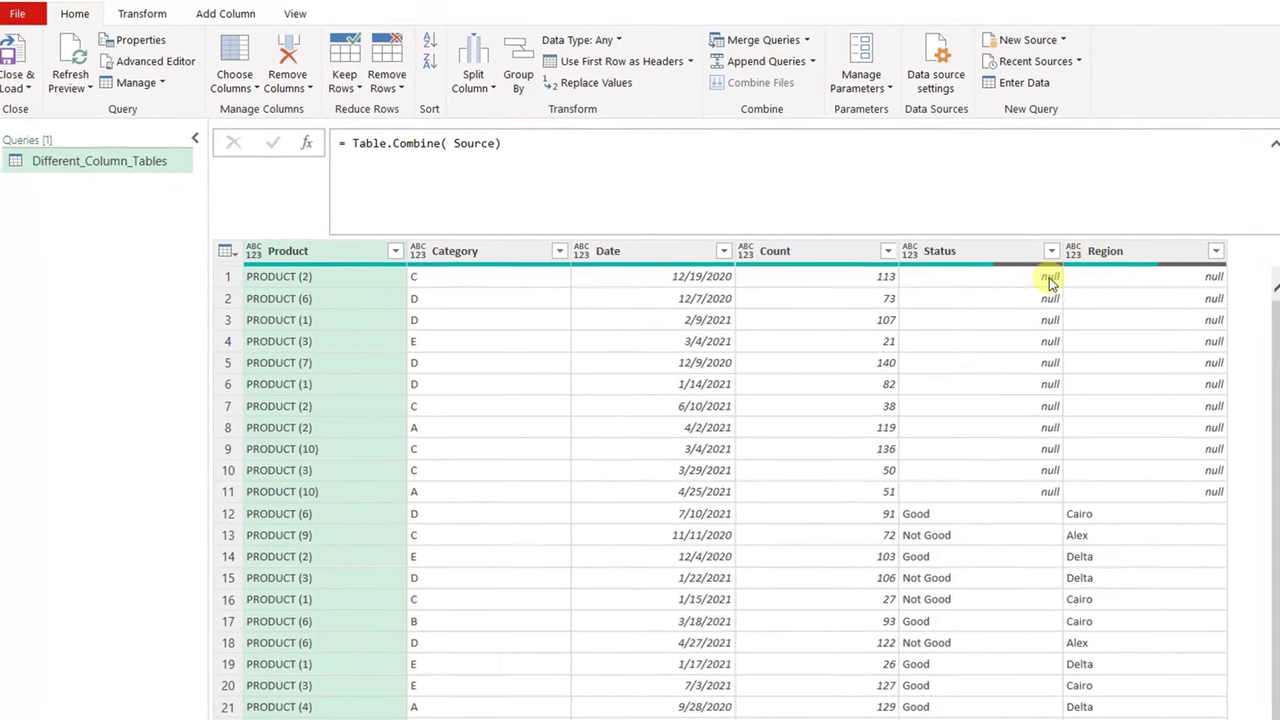
Detect data types for all columns from Product through Region
{"action": "left_click", "coordinate": [1130, 252], "text": "shift"}
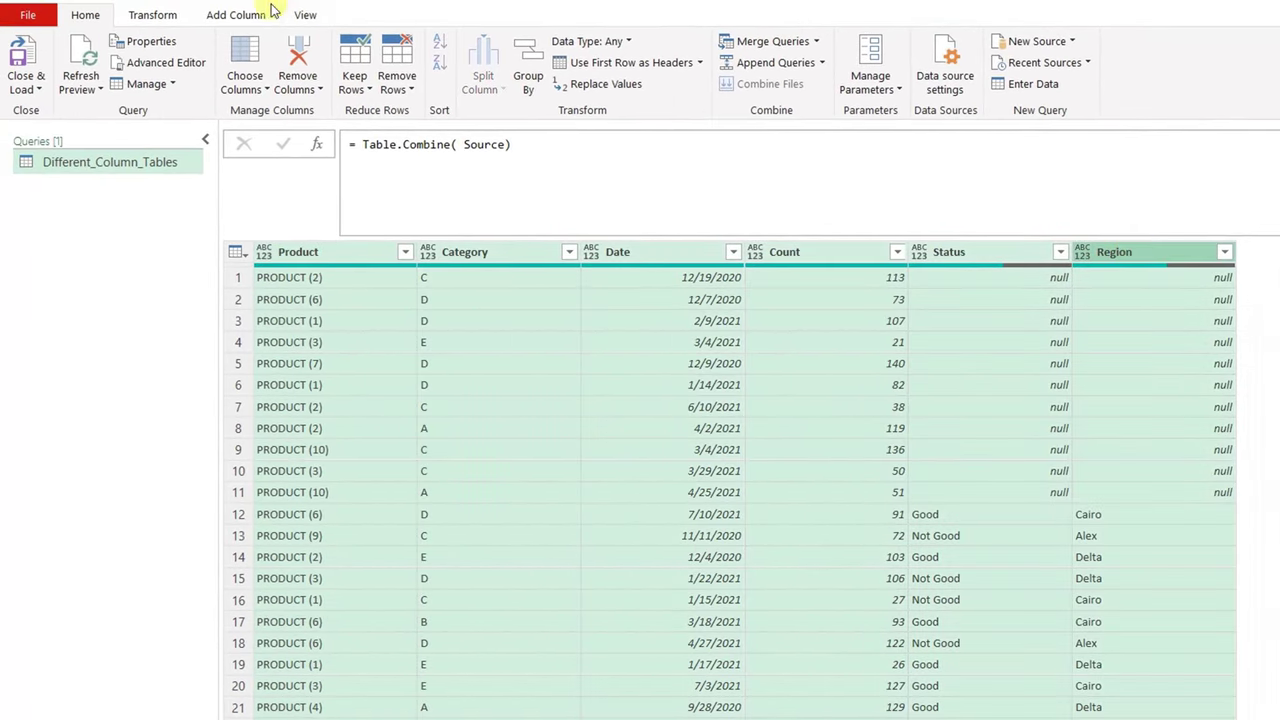
{"action": "left_click", "coordinate": [153, 14]}
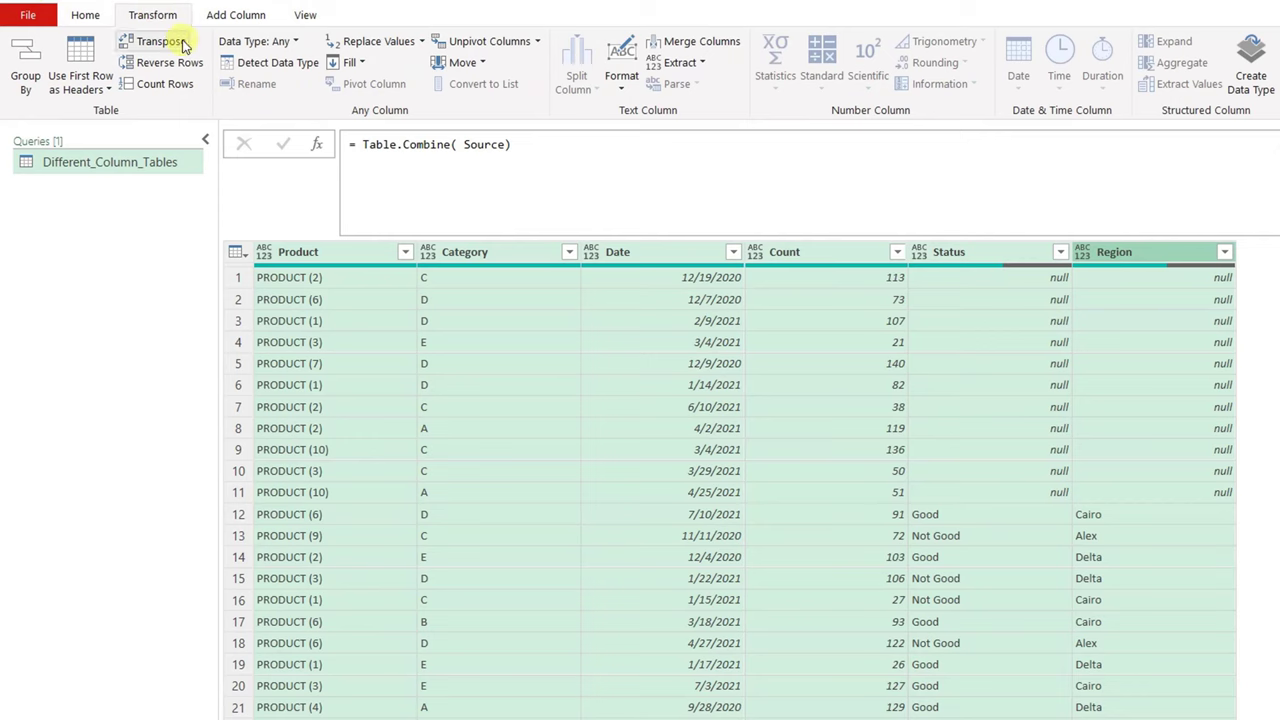
{"action": "left_click", "coordinate": [255, 68]}
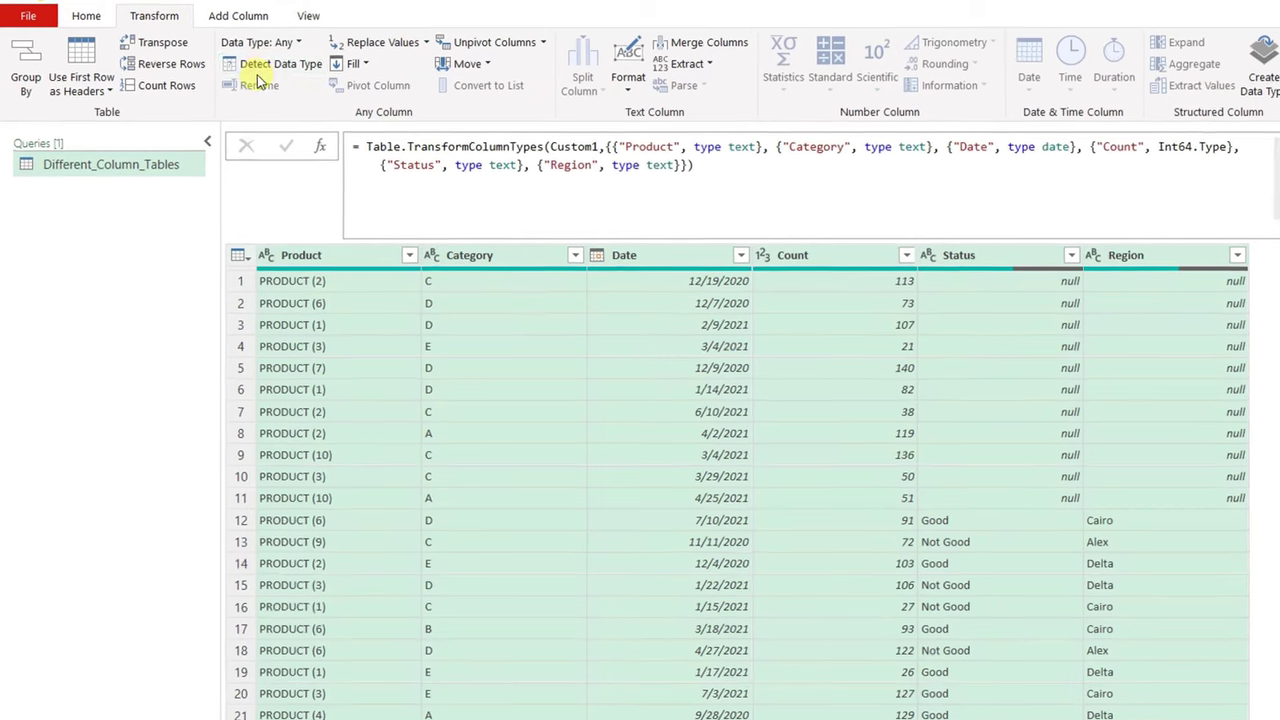
Close & Load the query as a table at $A$1 of the existing worksheet
{"action": "left_click", "coordinate": [93, 21]}
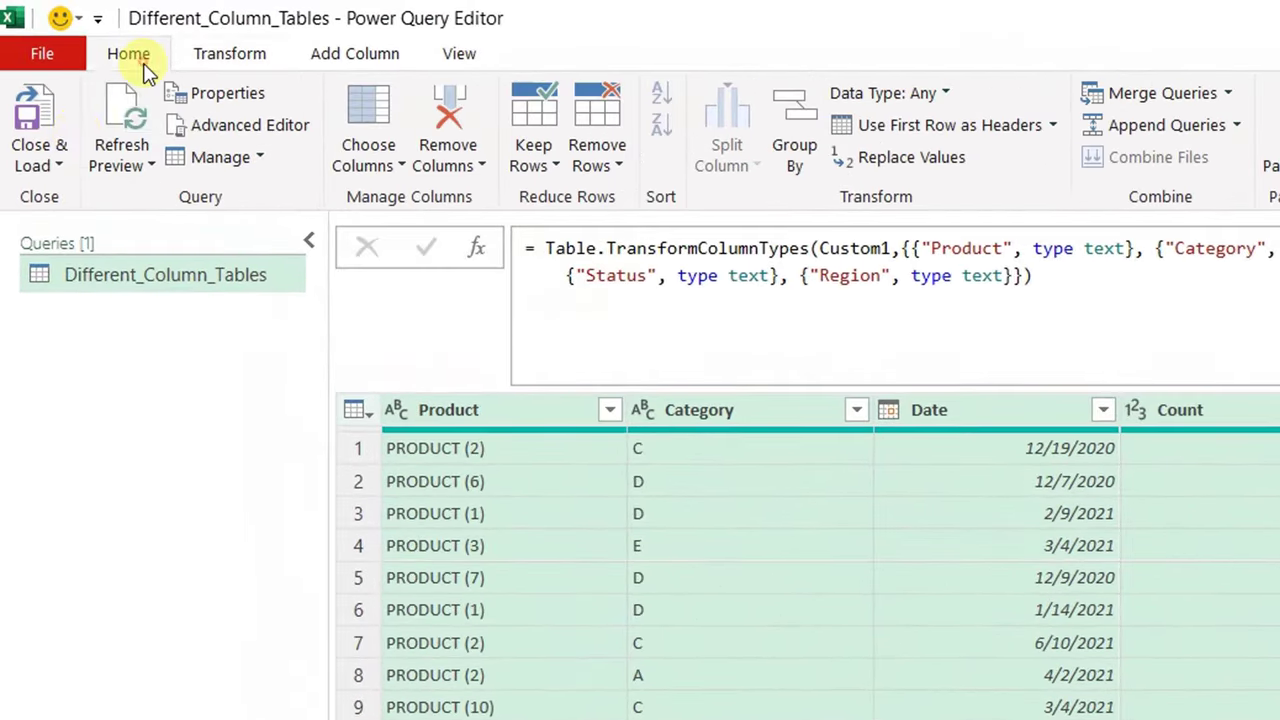
{"action": "left_click", "coordinate": [60, 163]}
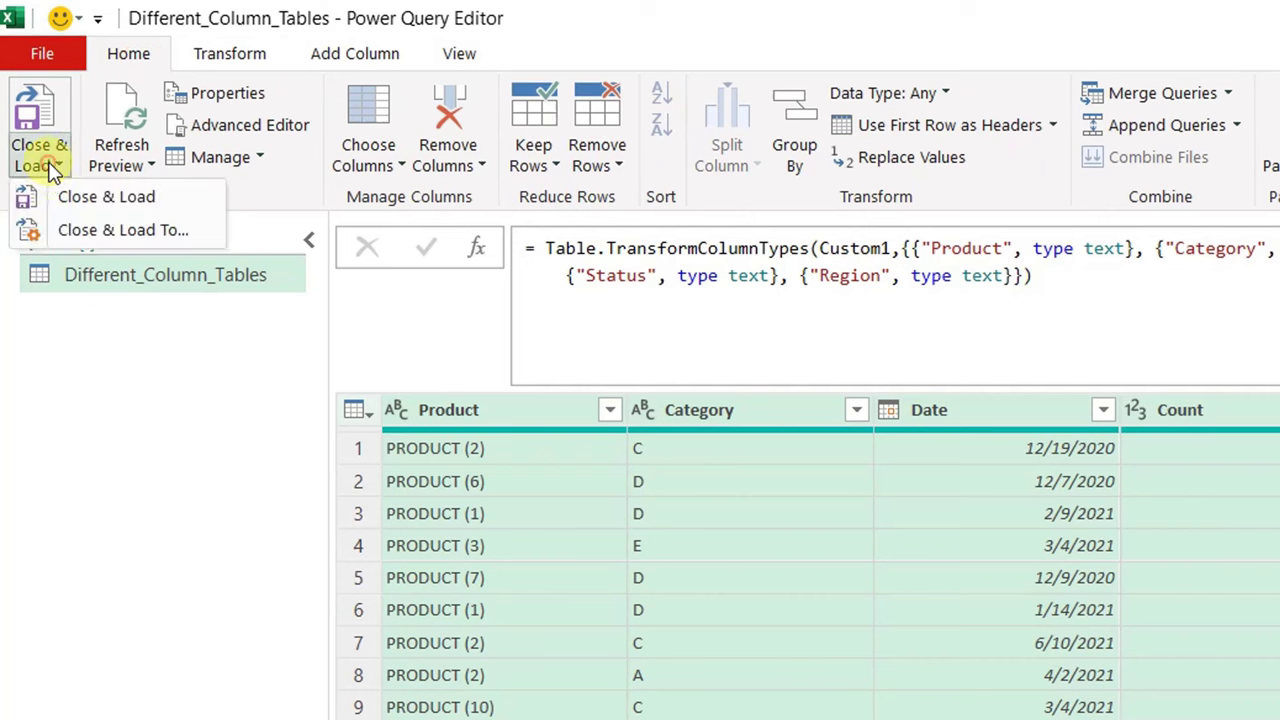
{"action": "left_click", "coordinate": [80, 229]}
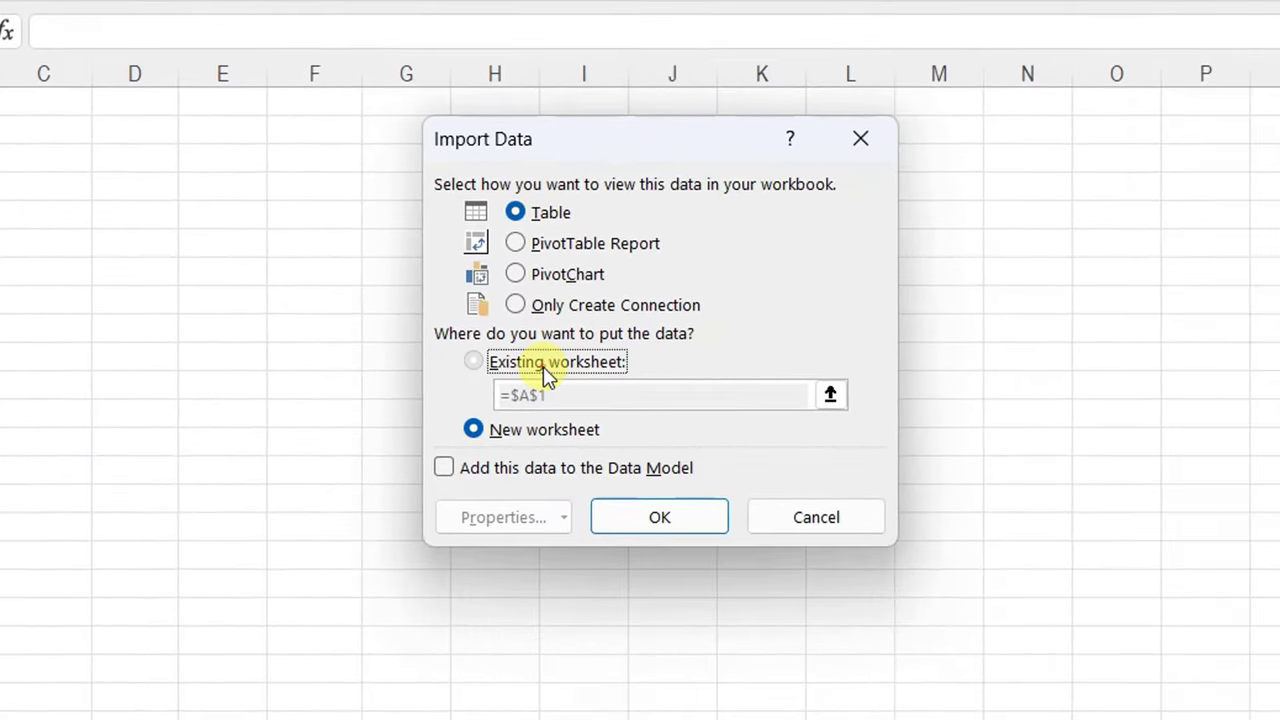
{"action": "left_click", "coordinate": [685, 503]}
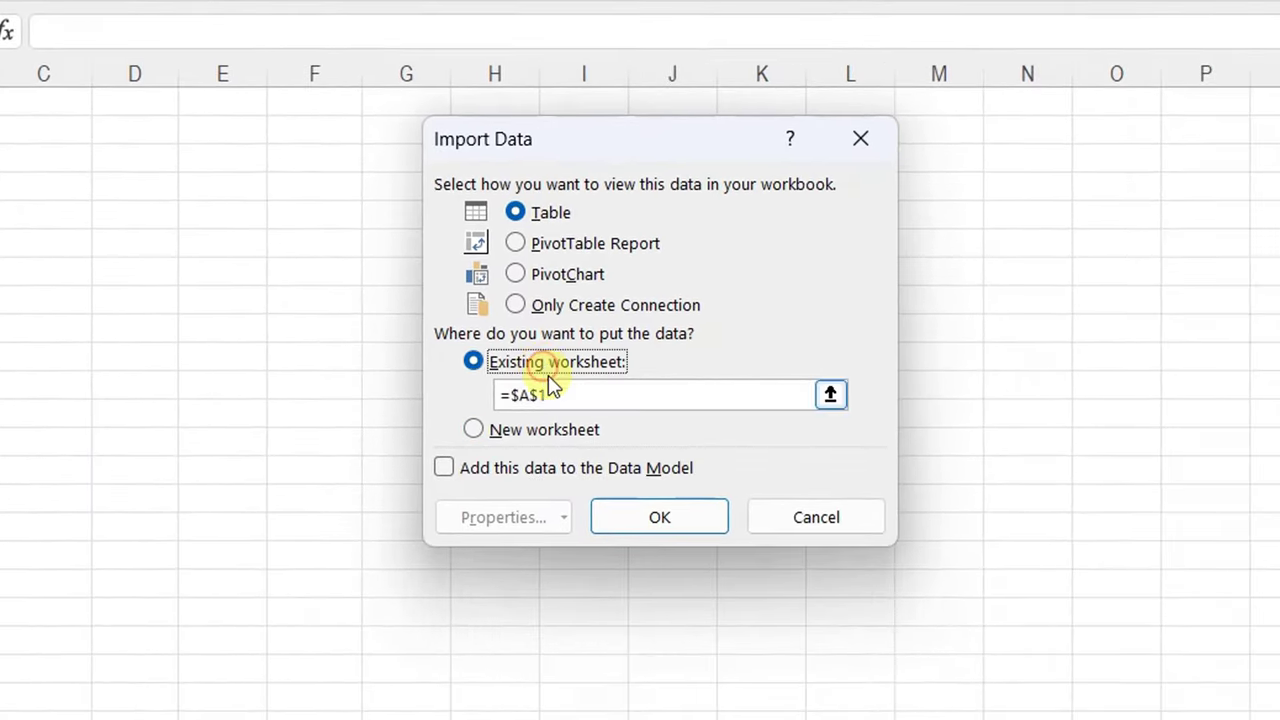
{"action": "left_click", "coordinate": [651, 517]}
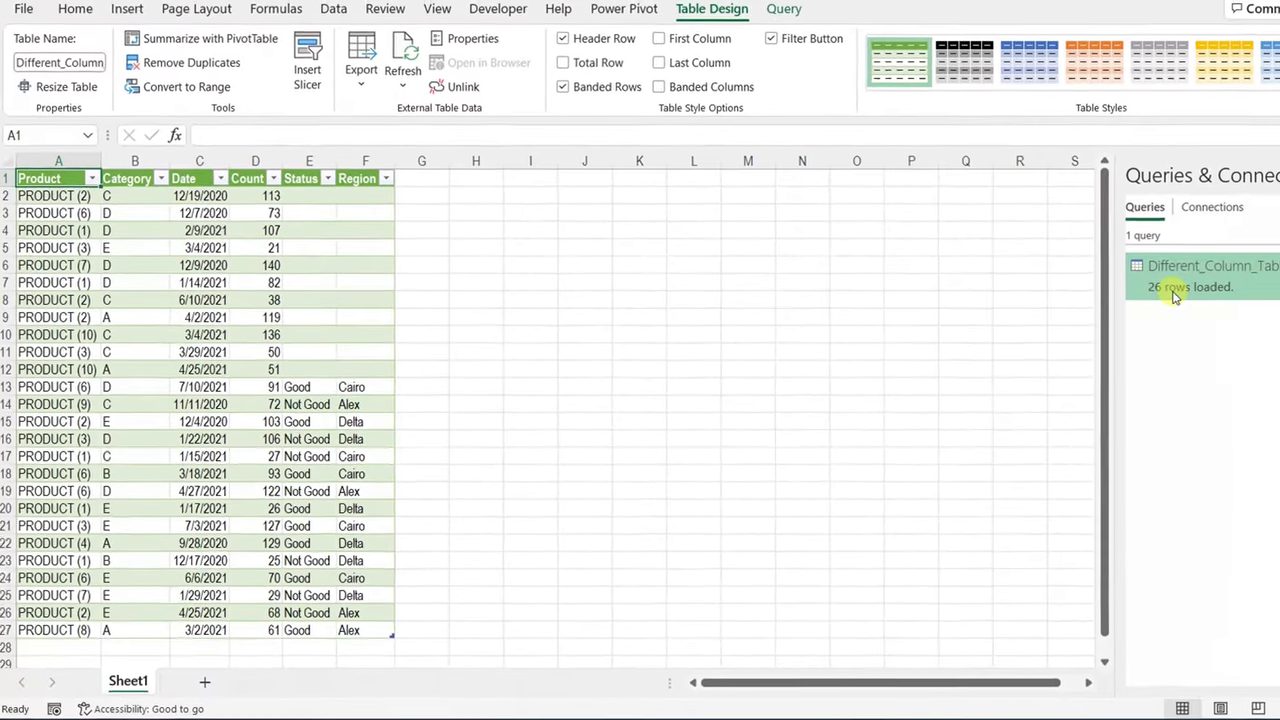
Scroll through MoreTables.xlsx Sheet3's Product, Category, Date and Count table
{"action": "scroll", "coordinate": [230, 255], "scroll_direction": "down", "scroll_amount": 2}
{"action": "scroll", "coordinate": [230, 255], "scroll_direction": "up", "scroll_amount": 2}
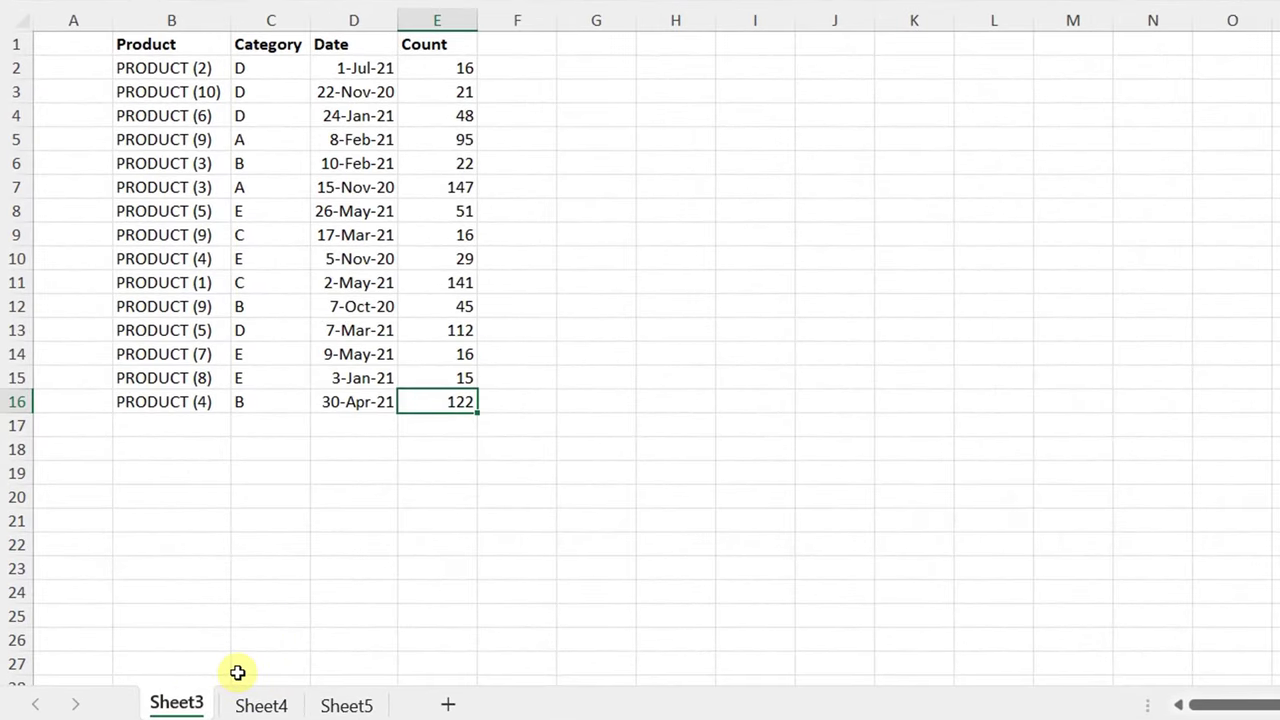
Copy Sheet5 to the end of Different_Column_Tables.xlsx, keeping the original in place
{"action": "right_click", "coordinate": [368, 706]}
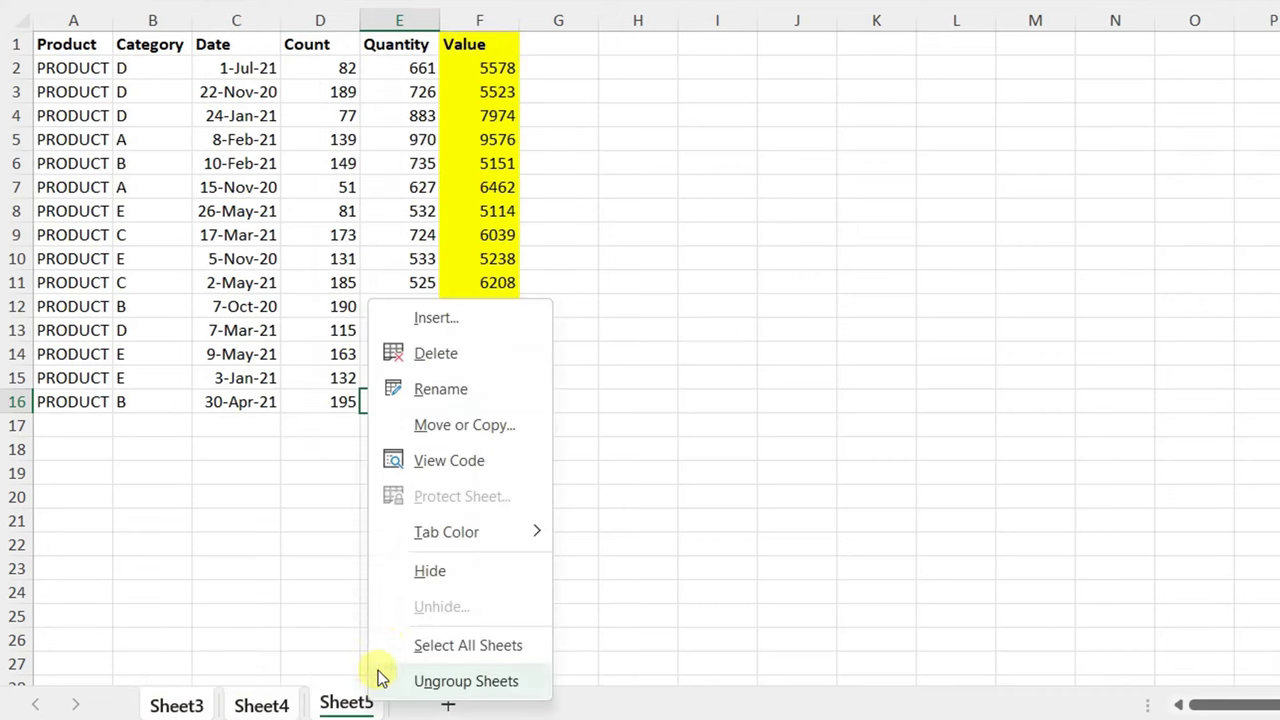
{"action": "left_click", "coordinate": [461, 433]}
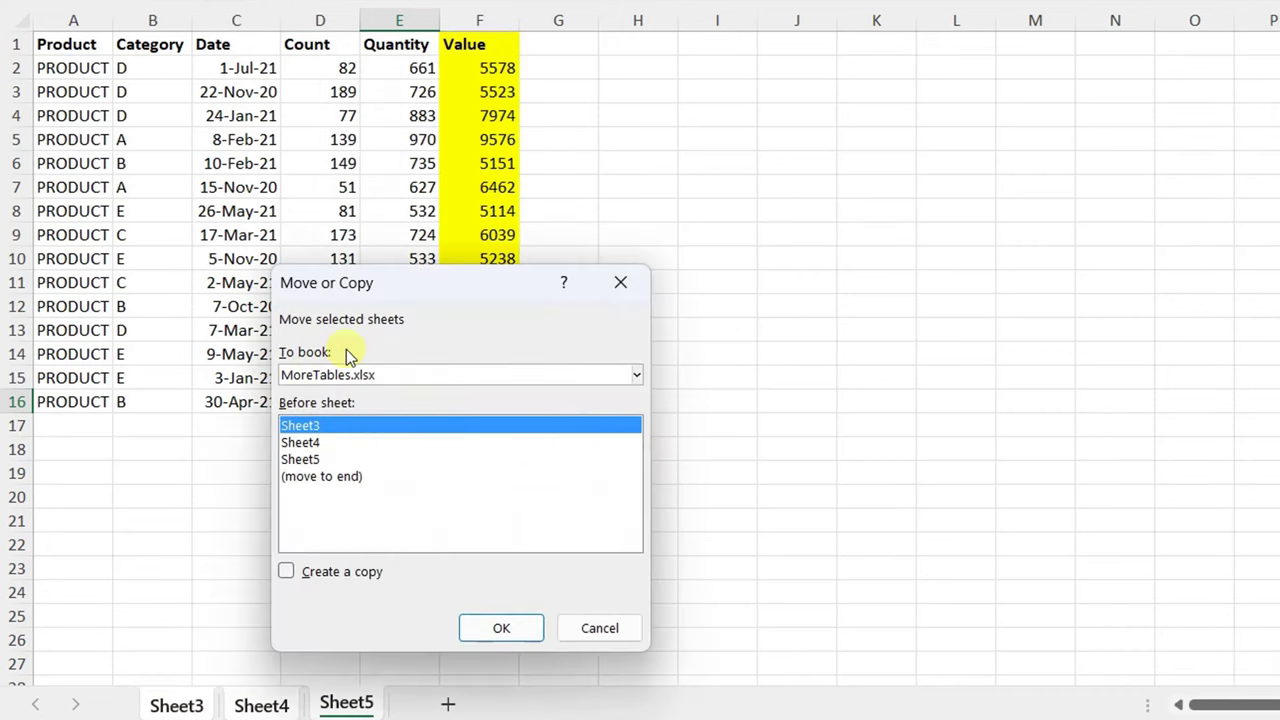
{"action": "left_click", "coordinate": [328, 380]}
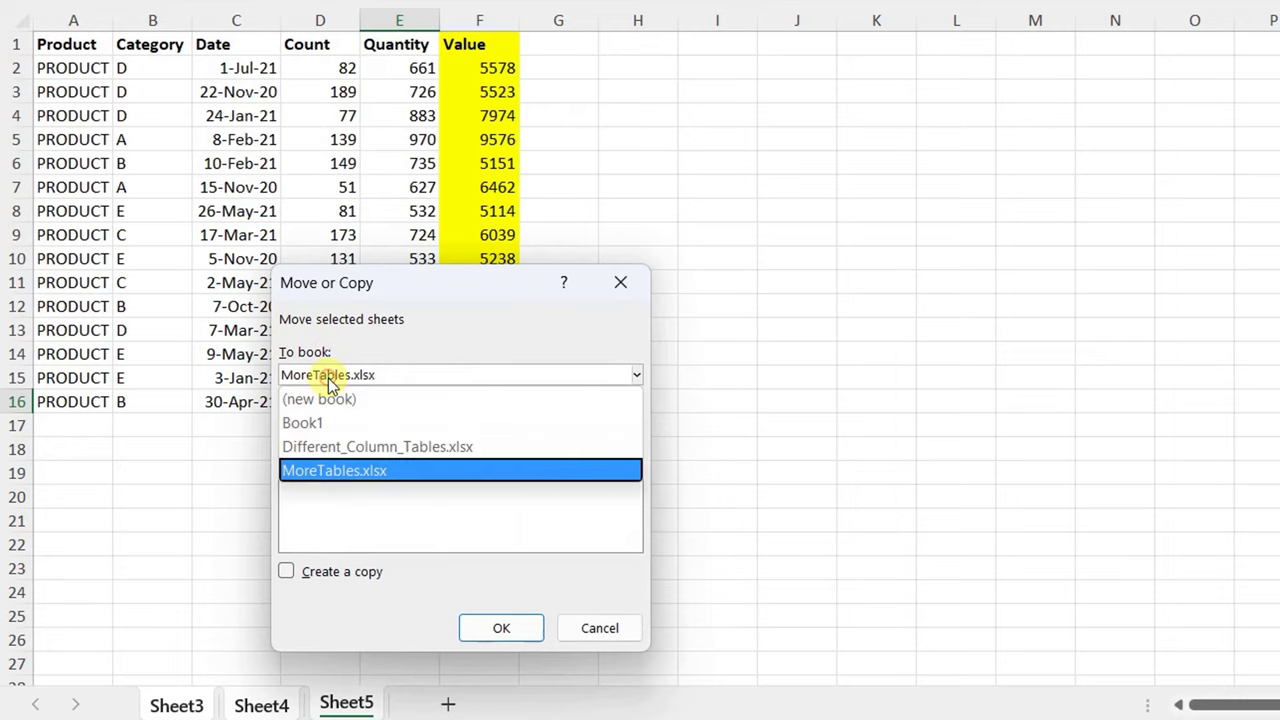
{"action": "left_click", "coordinate": [341, 452]}
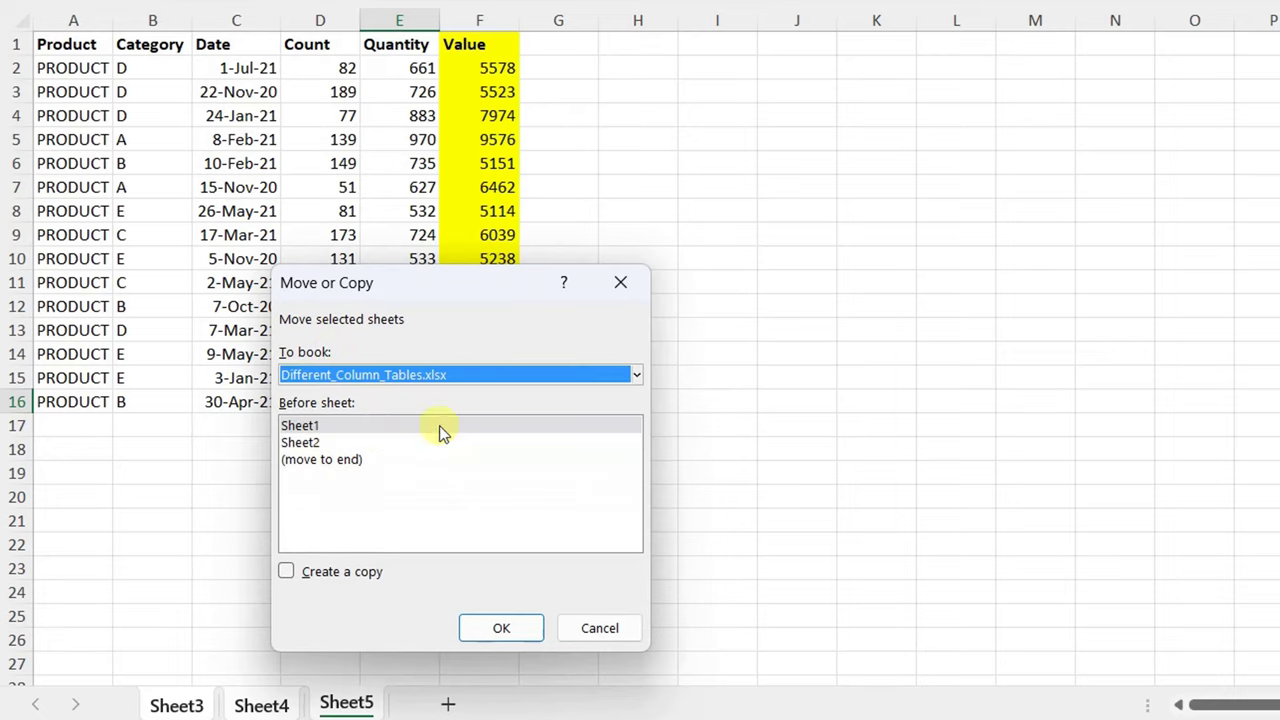
{"action": "left_click", "coordinate": [308, 462]}
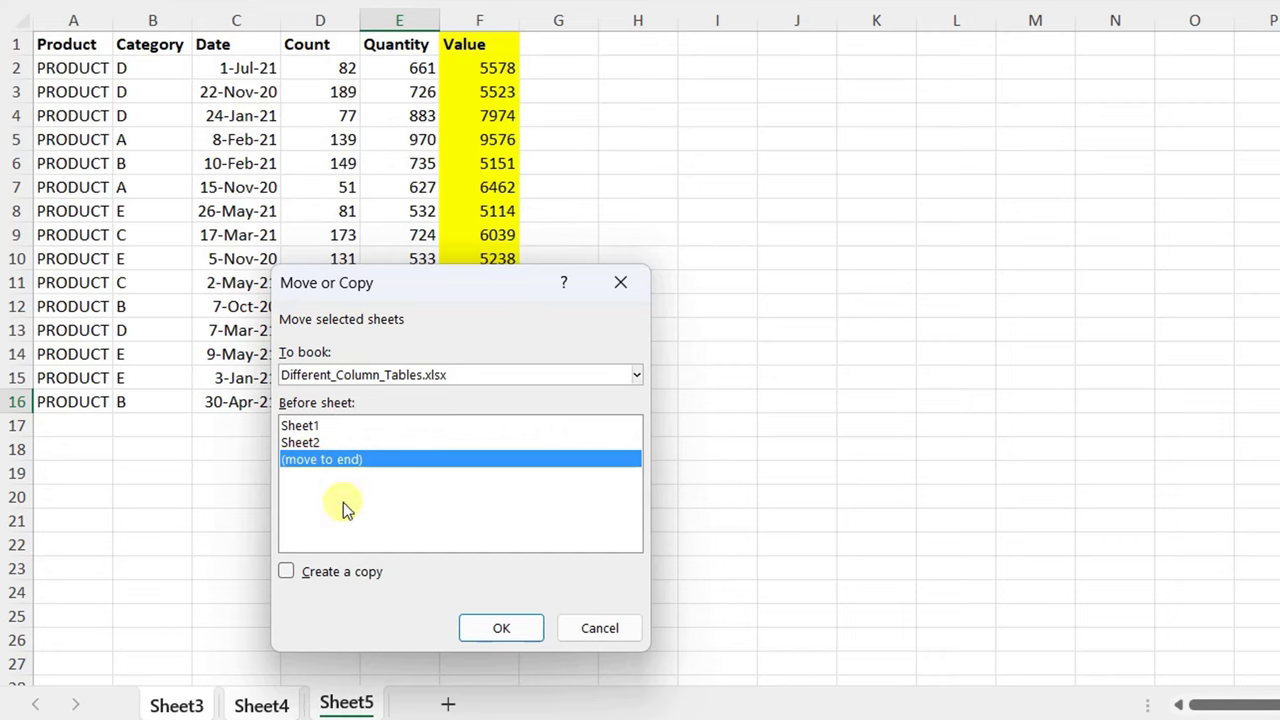
{"action": "left_click", "coordinate": [285, 573]}
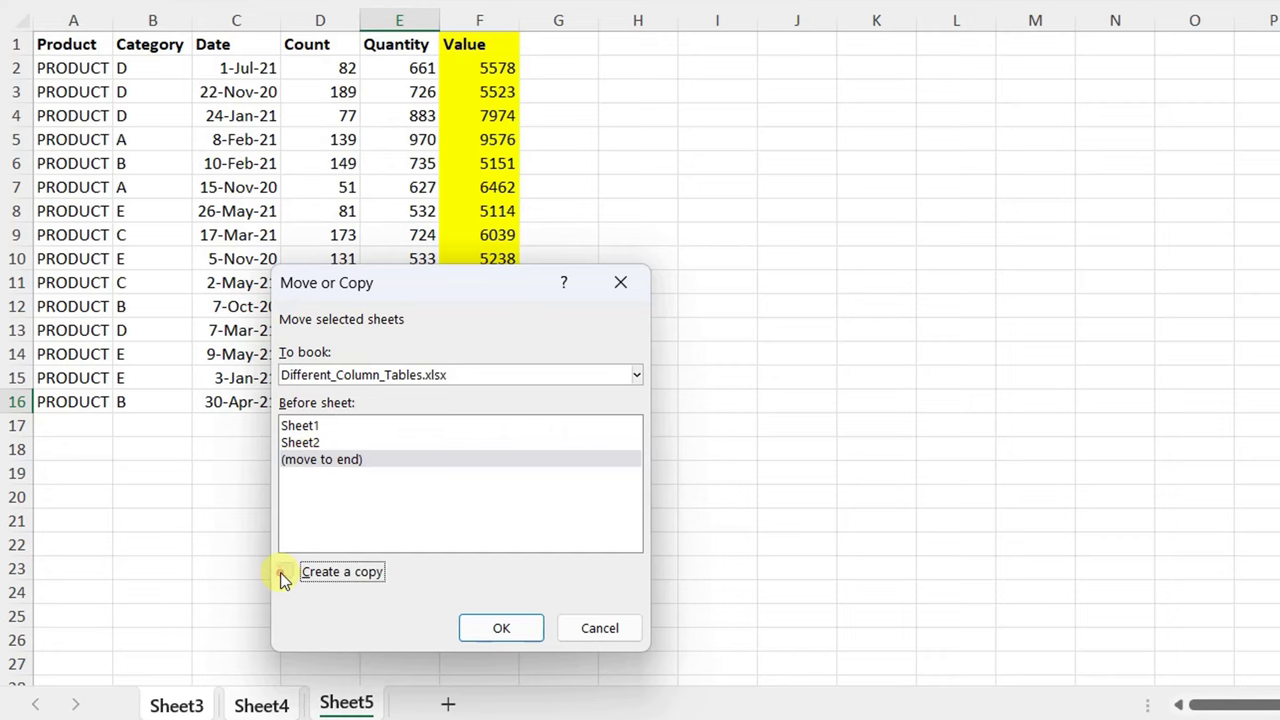
{"action": "left_click", "coordinate": [494, 632]}
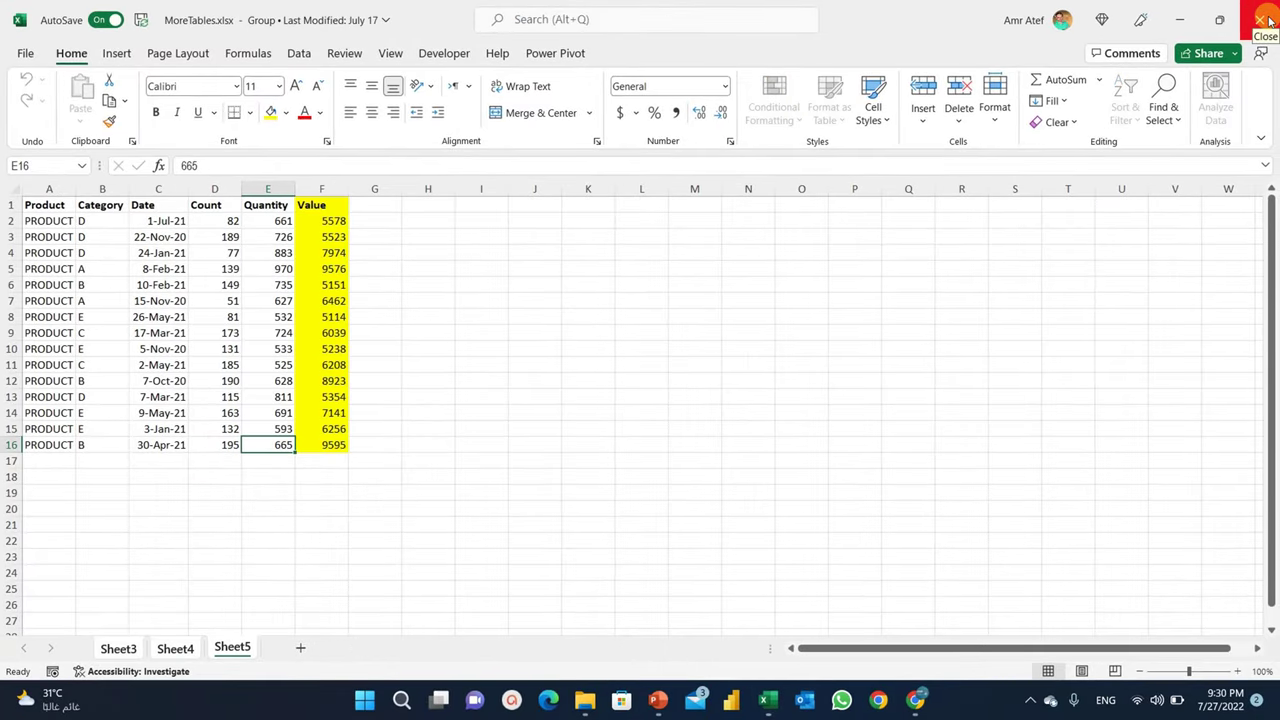
Close MoreTables.xlsx and refresh the combined table's query in Book1
{"action": "left_click", "coordinate": [1266, 20]}
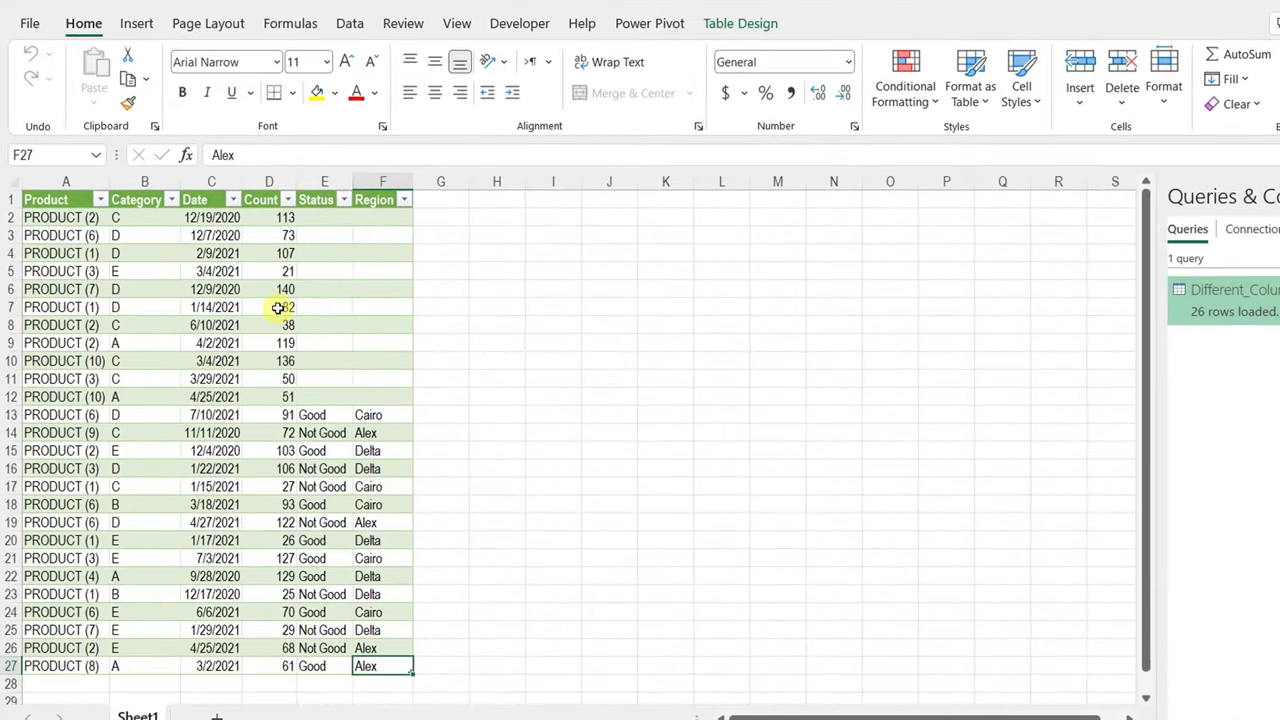
{"action": "right_click", "coordinate": [278, 306]}
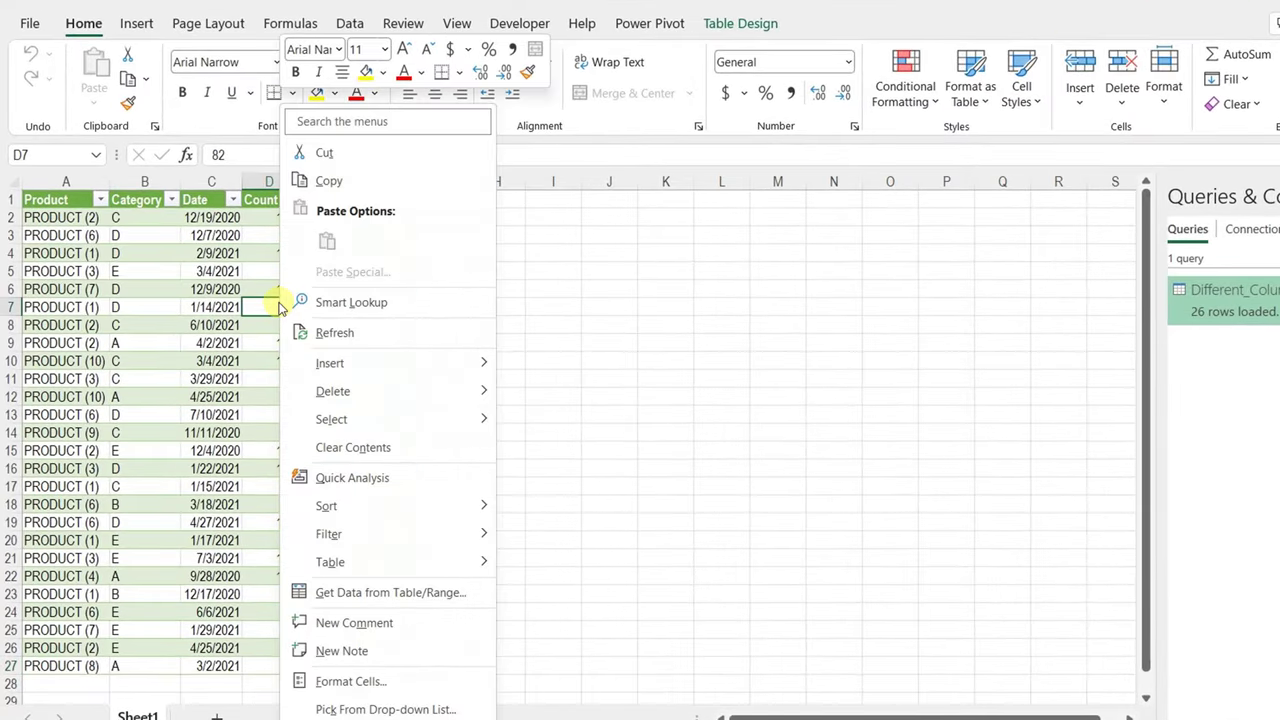
{"action": "left_click", "coordinate": [324, 333]}
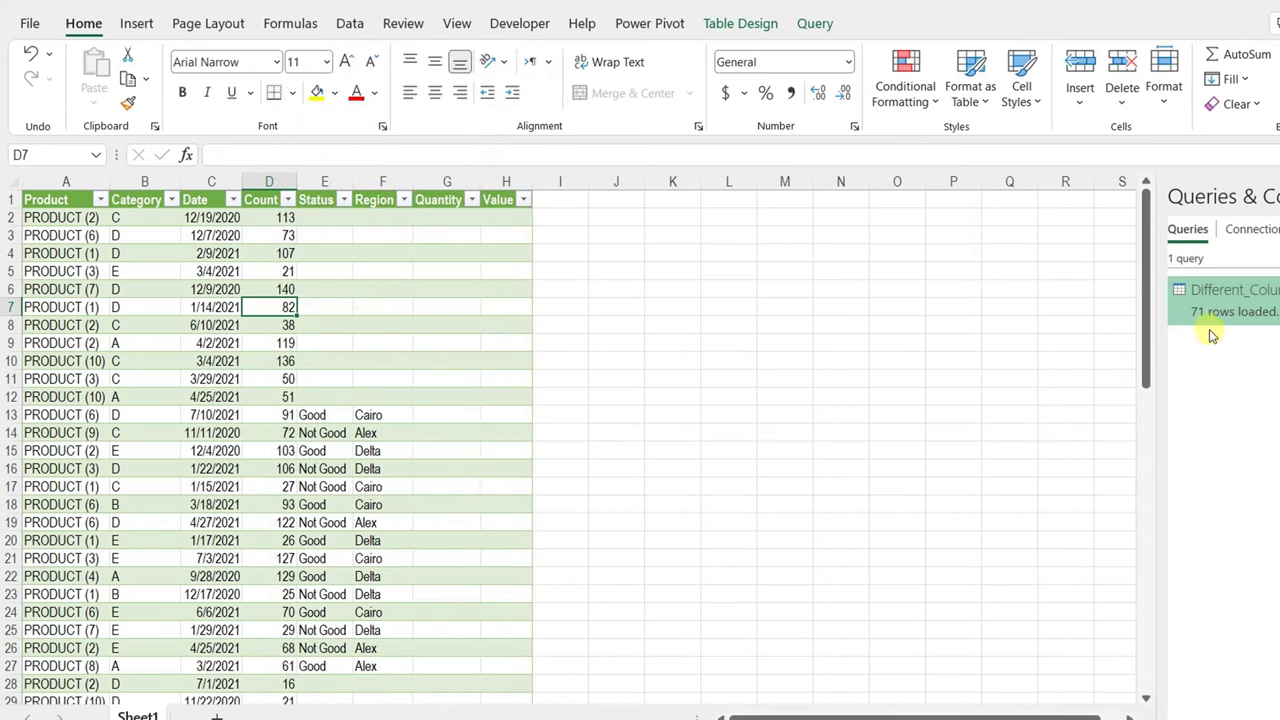
Inspect the refreshed table, selecting date cell C13 (7/10/2021) and empty Quantity cell G12
{"action": "left_click", "coordinate": [195, 414]}
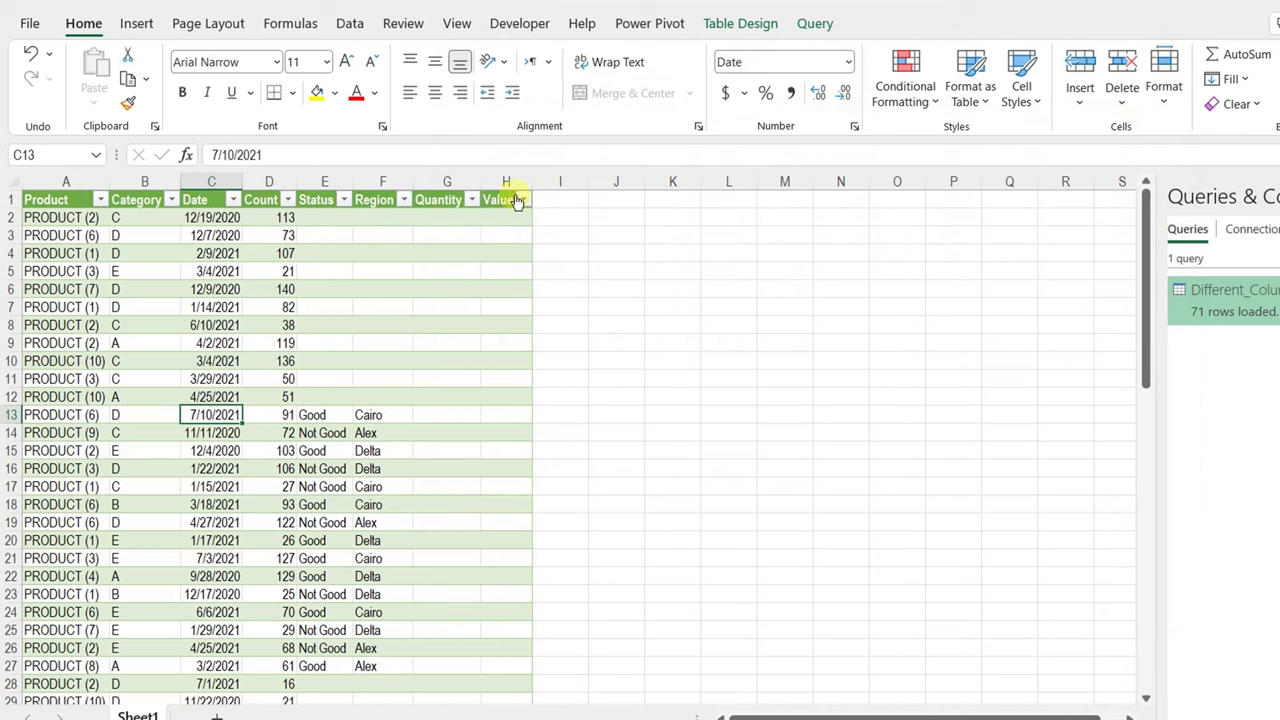
{"action": "scroll", "coordinate": [340, 486], "scroll_direction": "down", "scroll_amount": 13}
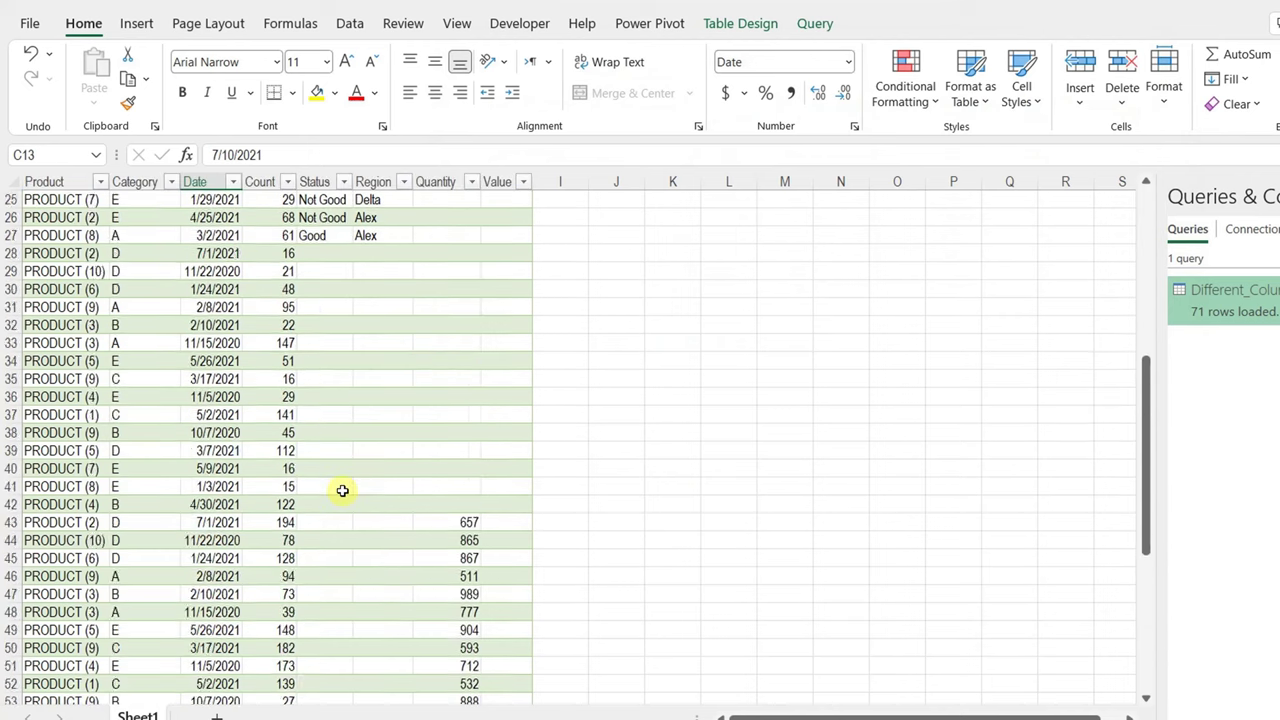
{"action": "scroll", "coordinate": [320, 464], "scroll_direction": "down", "scroll_amount": 2}
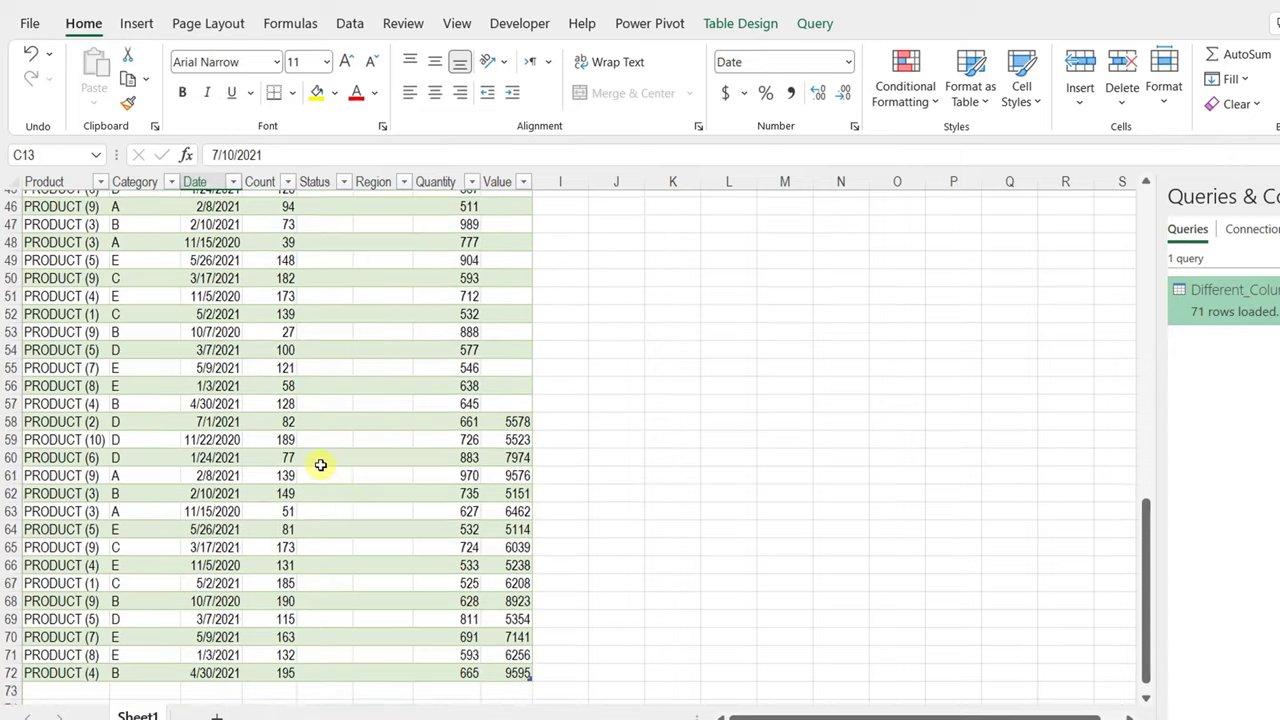
{"action": "scroll", "coordinate": [320, 464], "scroll_direction": "up", "scroll_amount": 4}
{"action": "scroll", "coordinate": [320, 464], "scroll_direction": "up", "scroll_amount": 11}
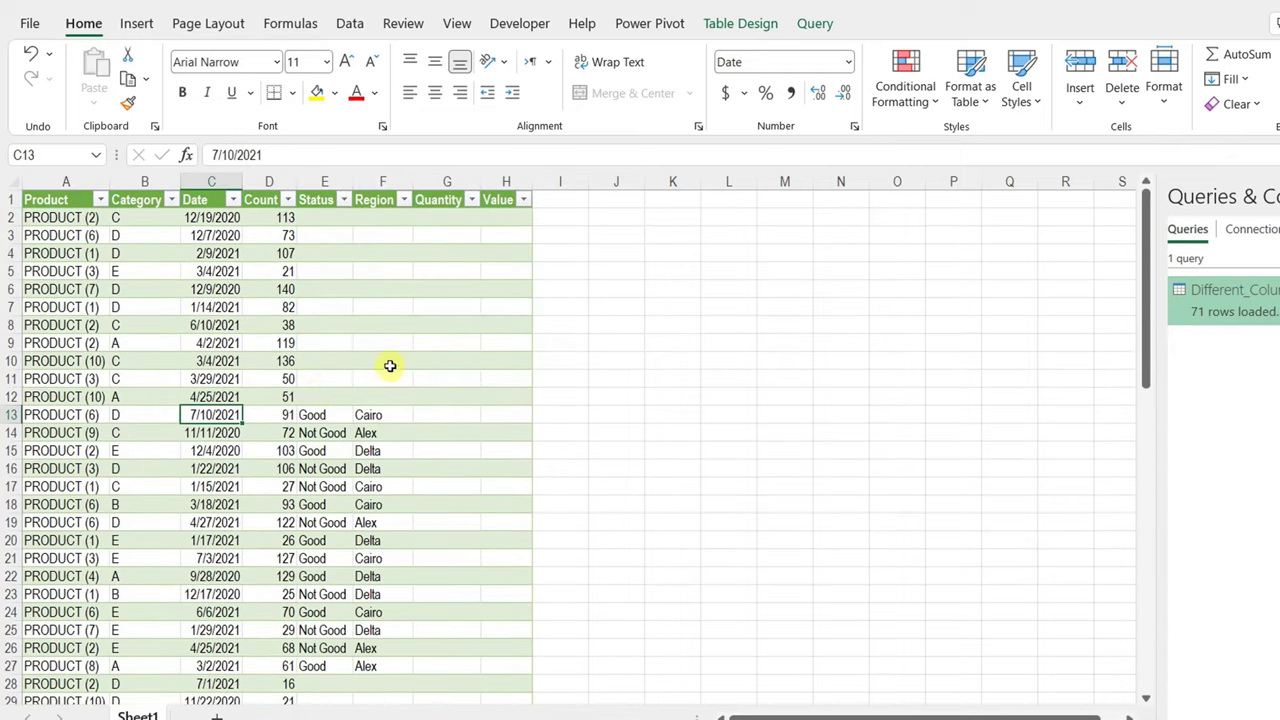
{"action": "left_click", "coordinate": [440, 399]}
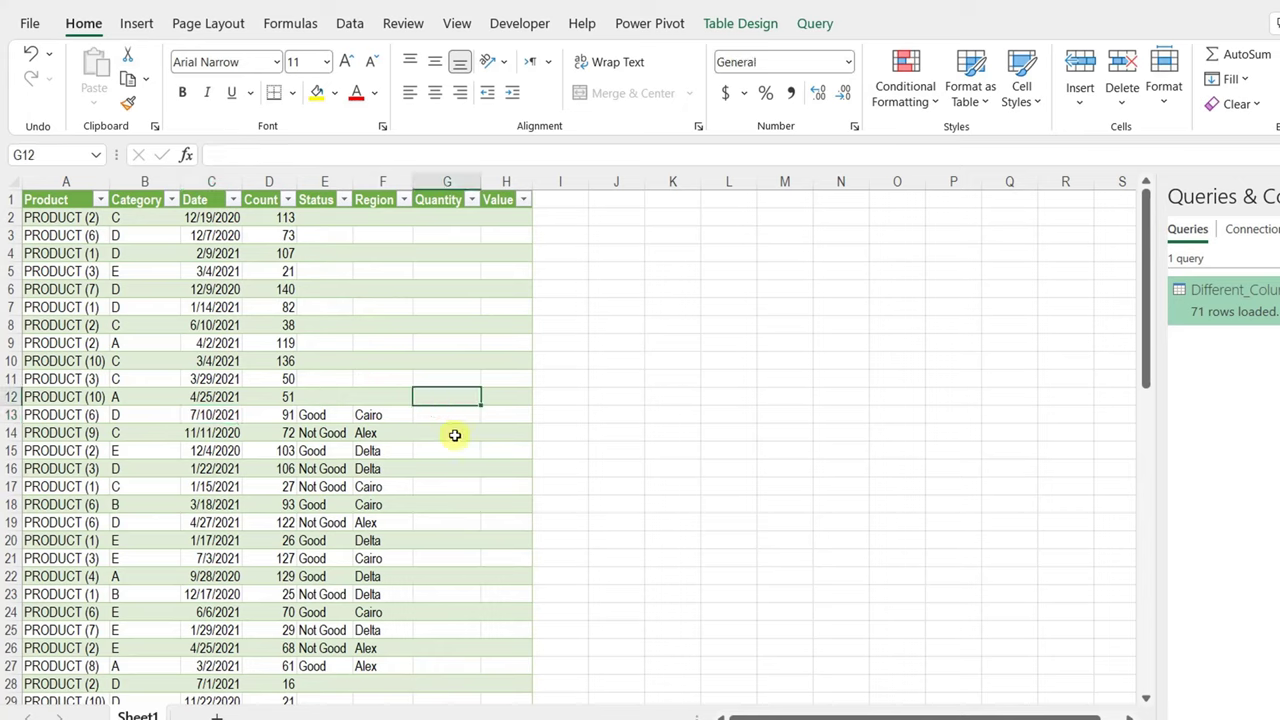